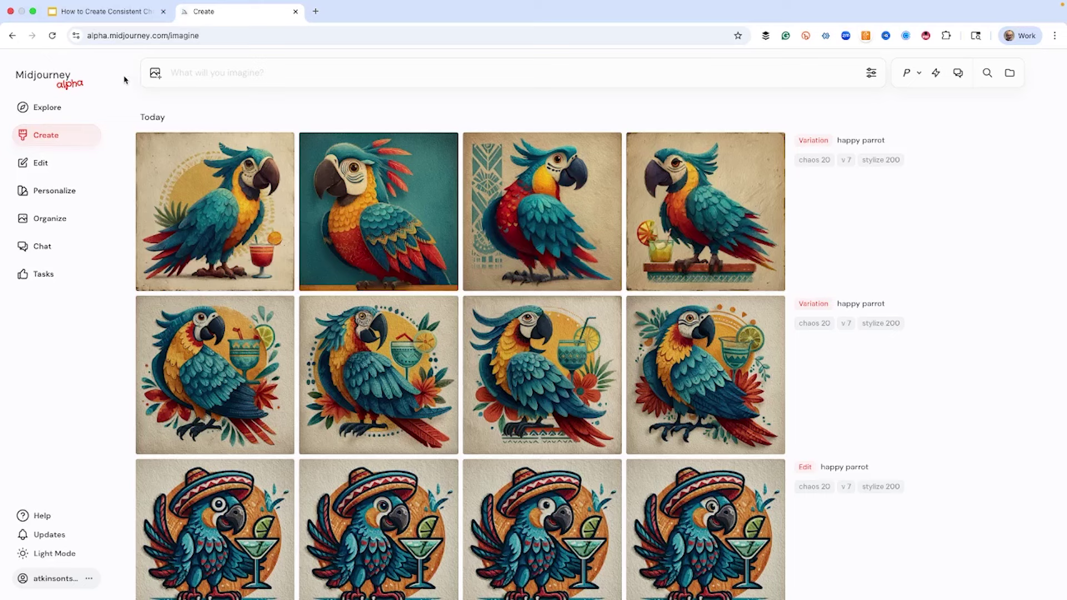
# Upload the headshot photo of the man with glasses and lock it in place as the Omni Reference
pyautogui.click(156, 74)
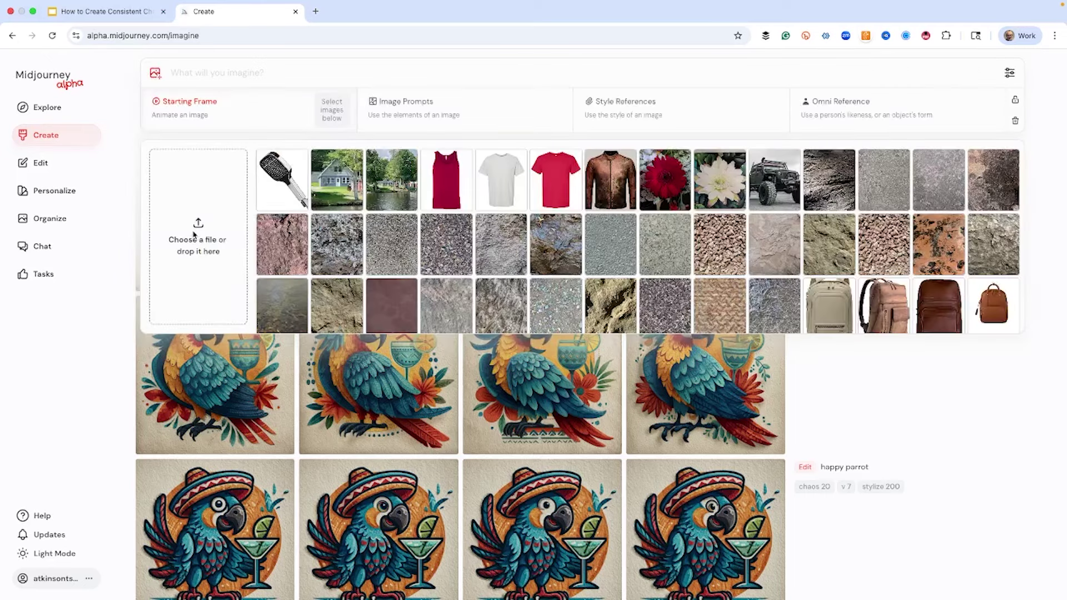
pyautogui.click(195, 238)
pyautogui.click(572, 213)
pyautogui.click(556, 281)
pyautogui.click(845, 443)
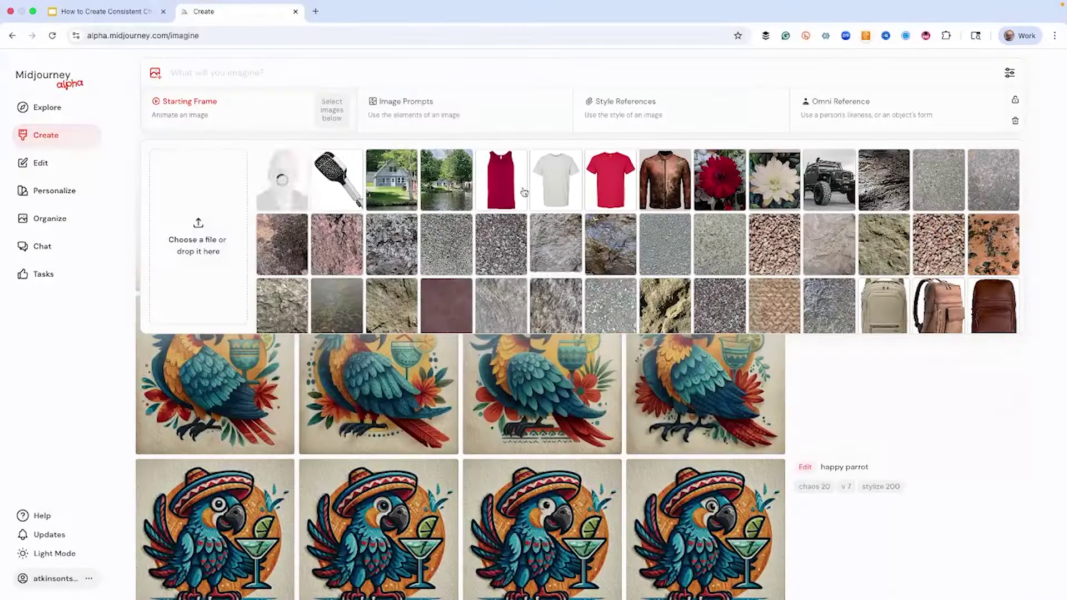
pyautogui.moveTo(284, 167); pyautogui.dragTo(979, 109)
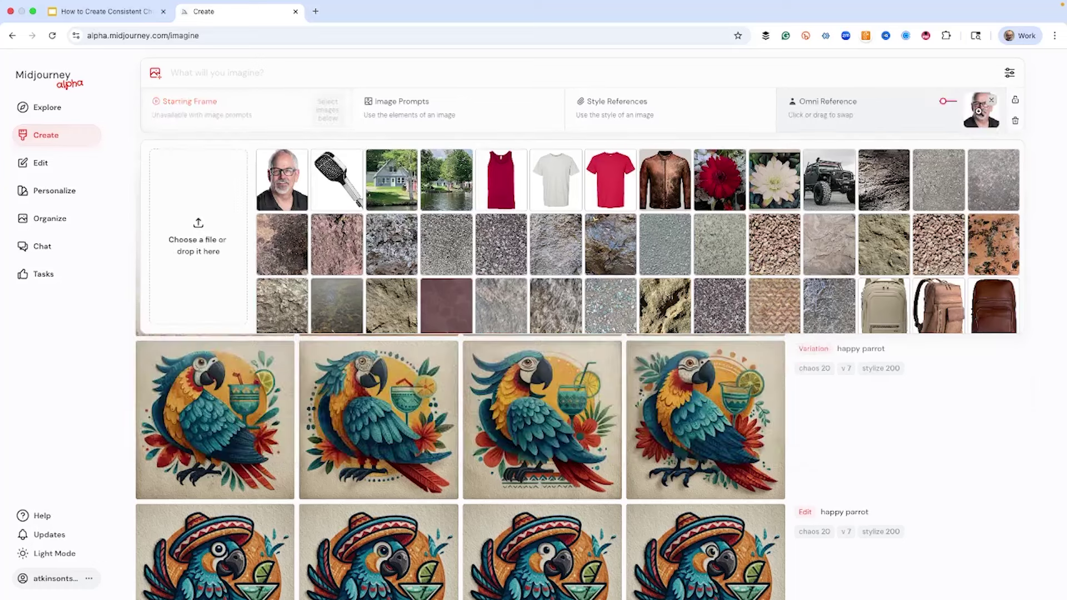
pyautogui.click(1016, 100)
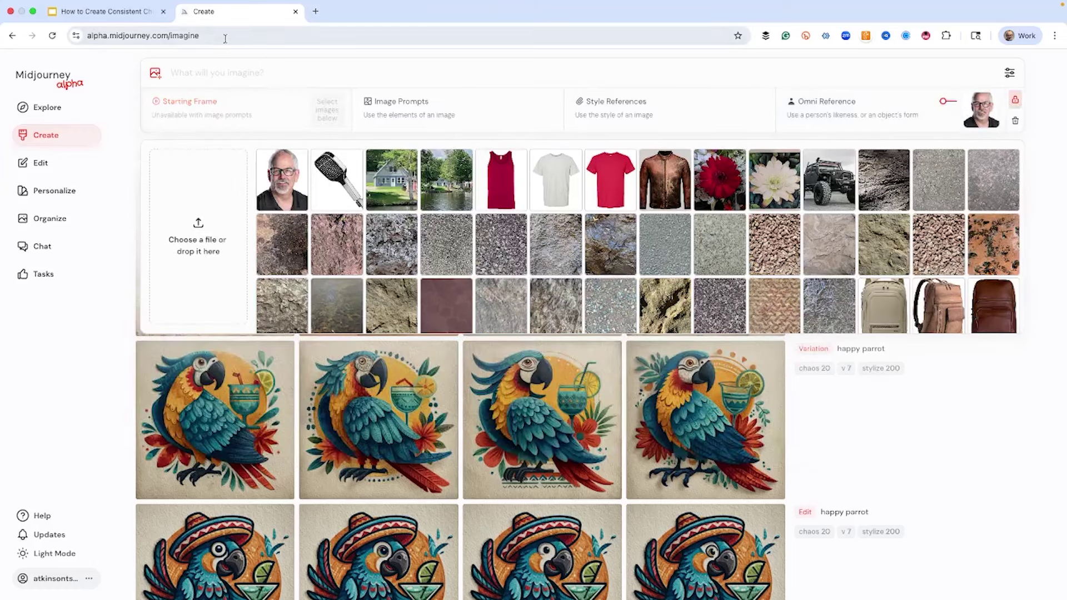
# Generate images from "Man, hedcut style illustration, monochrome, black and white, --chaos 20 --ar 5:6 --exp 50 --ow 125 --stylize 200 --r 4"
pyautogui.click(195, 67)
pyautogui.write('Man, hedcut style illustration, monochrome, black and white, --chaos 20 --ar 5:6 --exp 50 --ow 125 --stylize 200')
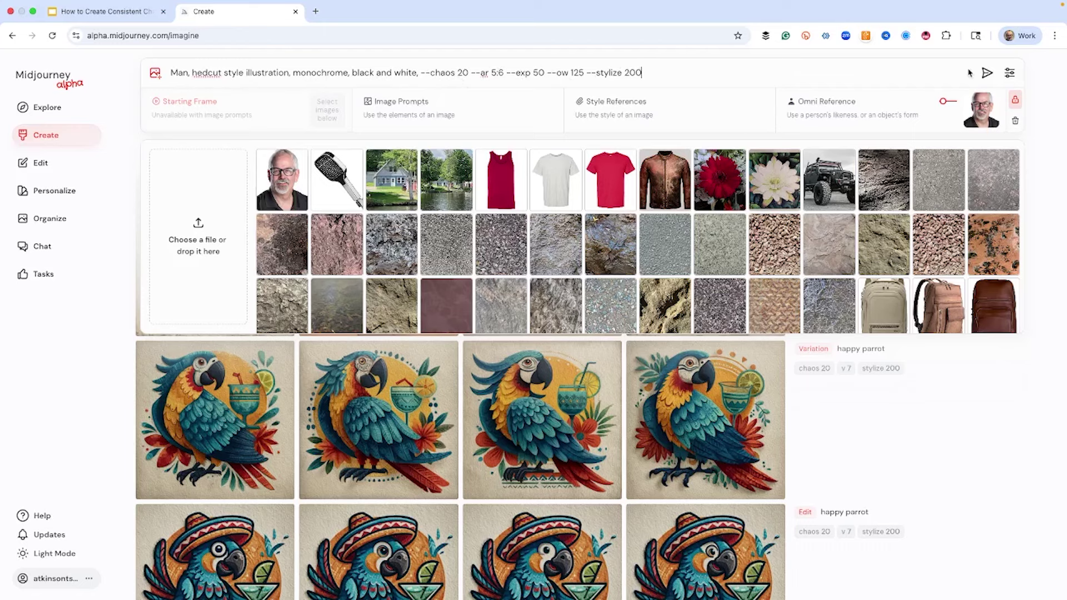
pyautogui.click(1011, 74)
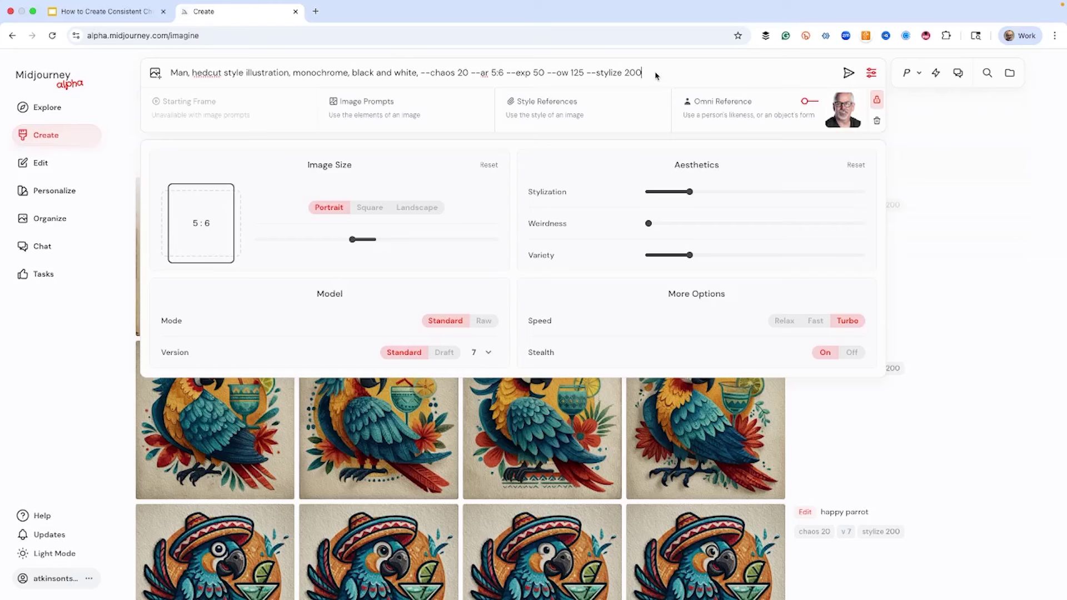
pyautogui.write('--r 4')
pyautogui.press('Return')
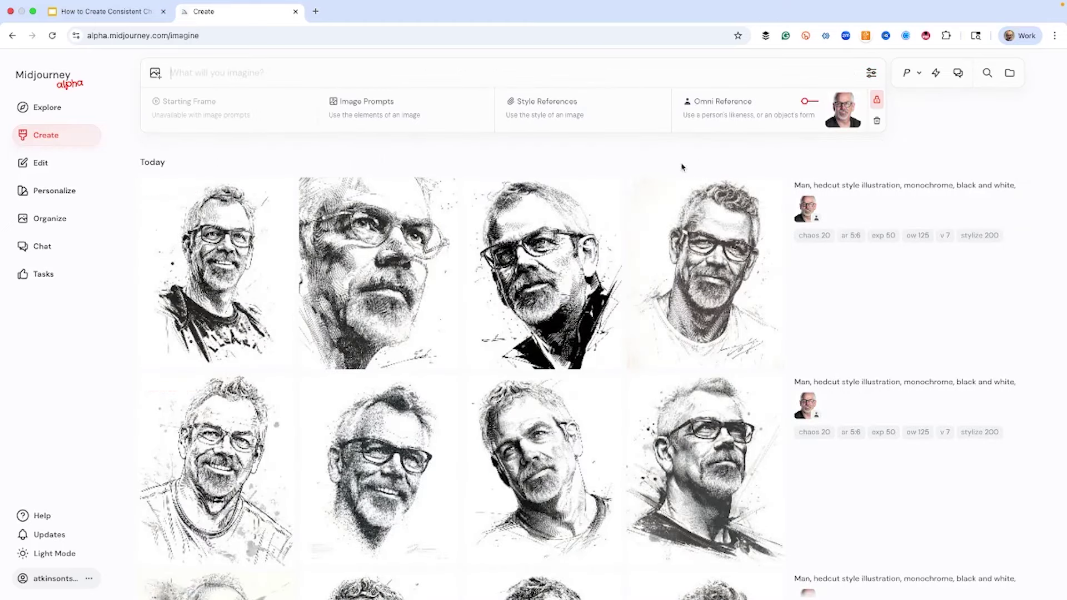
# Examine the four rows of generated hedcut portraits for likeness to the reference photo
pyautogui.scroll(-5, 634, 191)
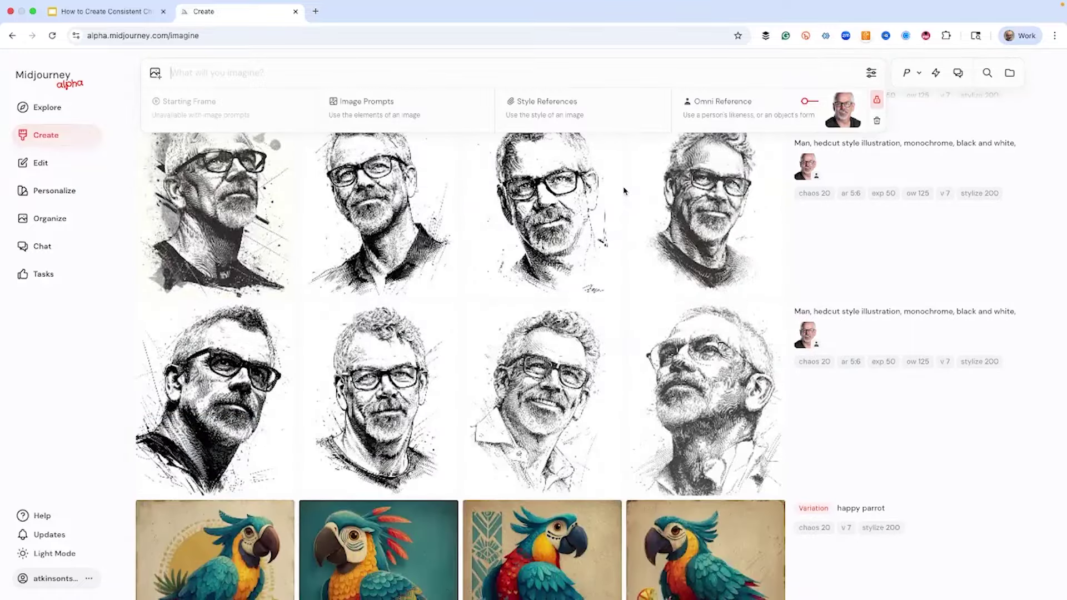
pyautogui.scroll(1, 624, 192)
pyautogui.scroll(5, 619, 192)
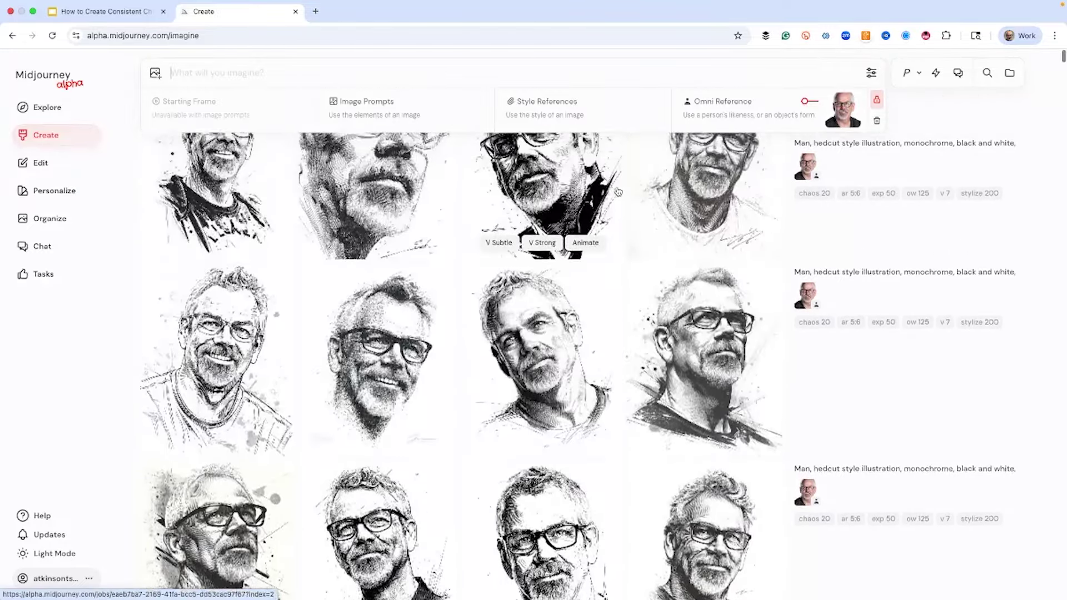
pyautogui.scroll(2, 619, 193)
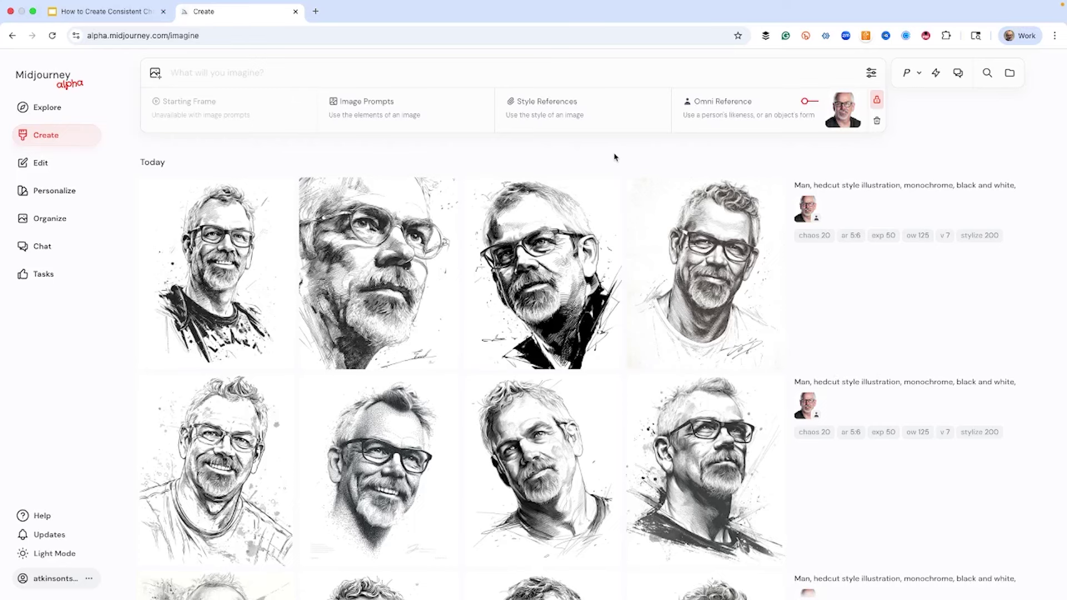
pyautogui.scroll(-6, 553, 278)
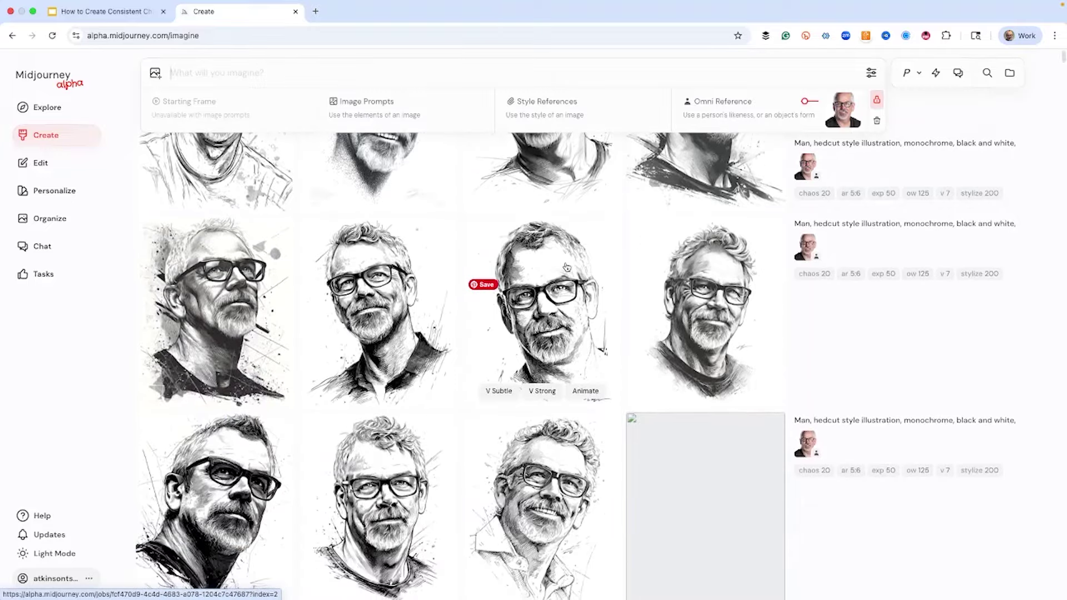
pyautogui.scroll(-3, 567, 267)
pyautogui.scroll(4, 567, 444)
pyautogui.scroll(-2, 567, 492)
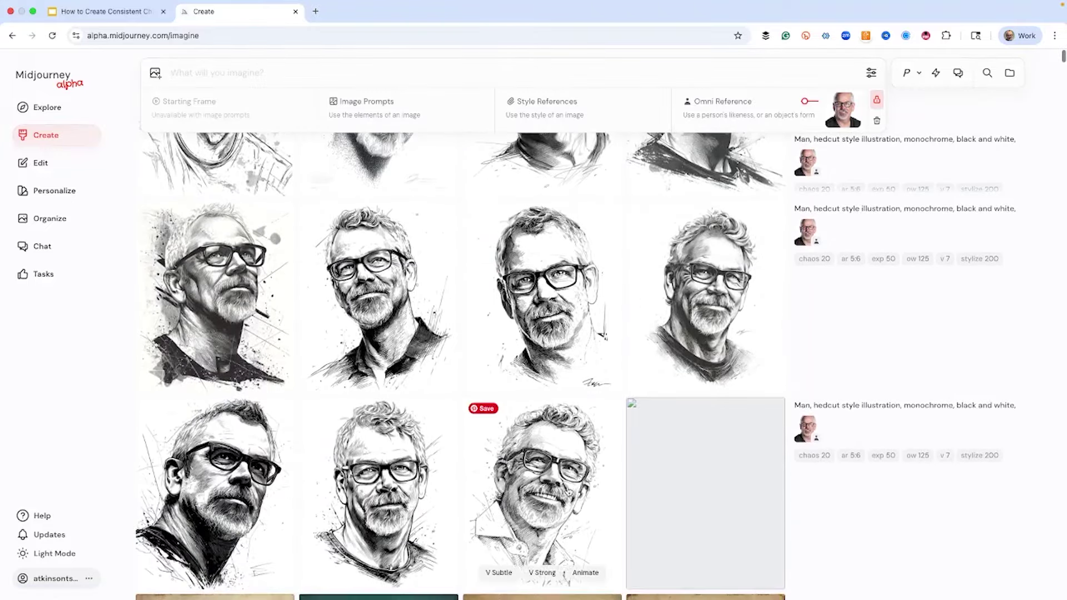
# Look through the enlarged portraits and create subtle and strong variations of the signed, front-facing one with dark-framed glasses
pyautogui.click(700, 474)
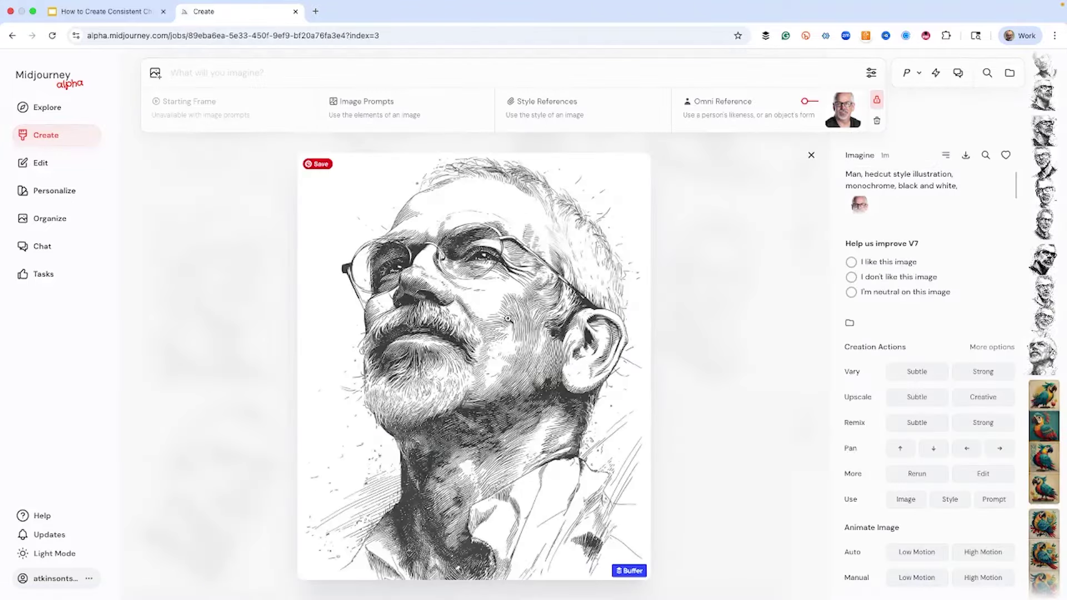
pyautogui.scroll(1, 485, 336)
pyautogui.scroll(1, 520, 338)
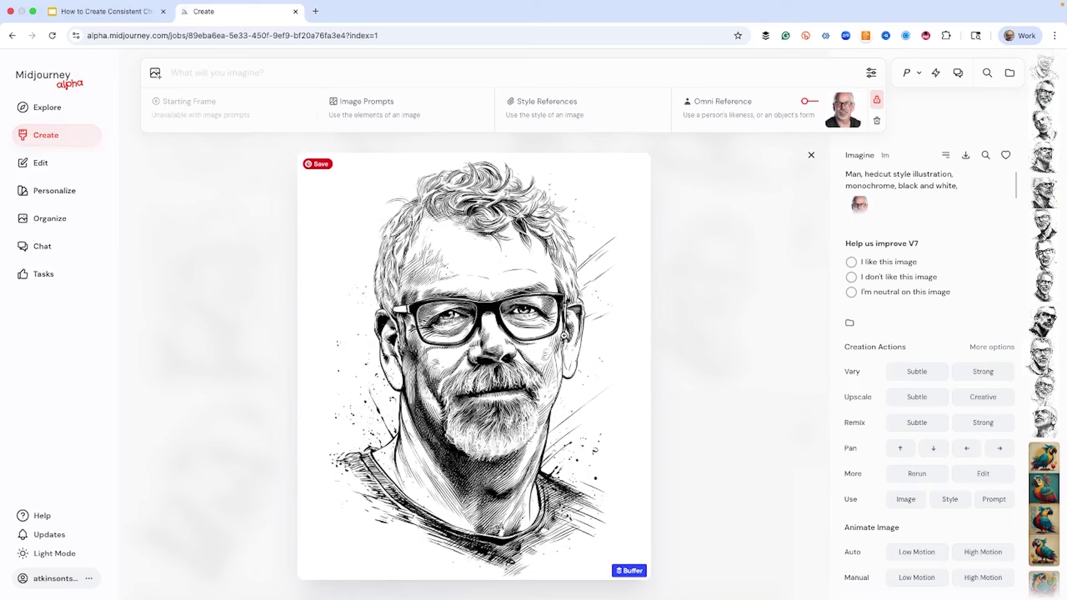
pyautogui.scroll(1, 566, 337)
pyautogui.scroll(1, 567, 336)
pyautogui.scroll(1, 567, 336)
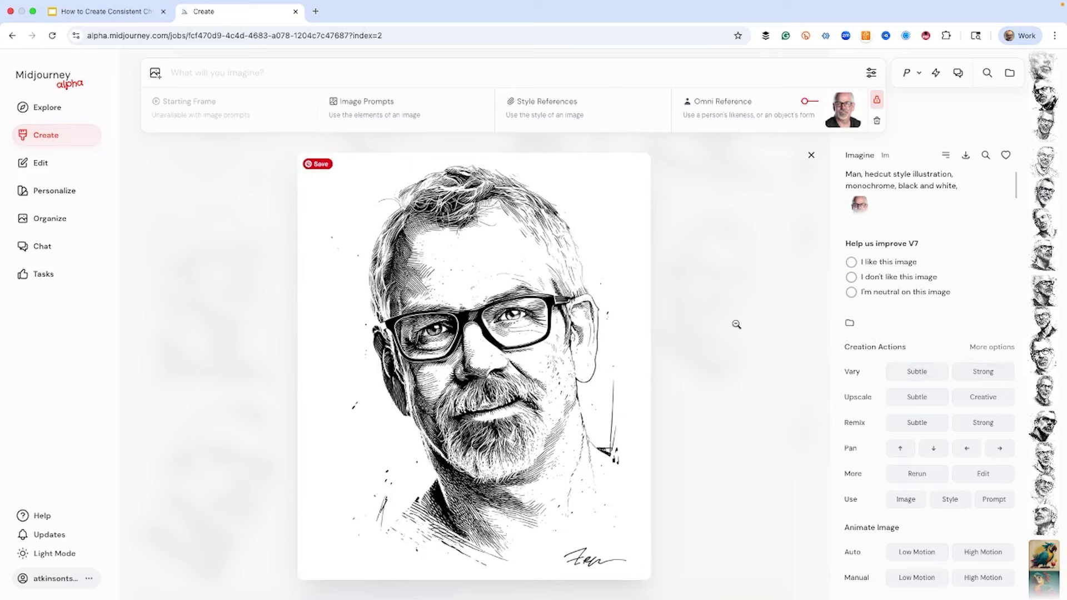
pyautogui.click(917, 373)
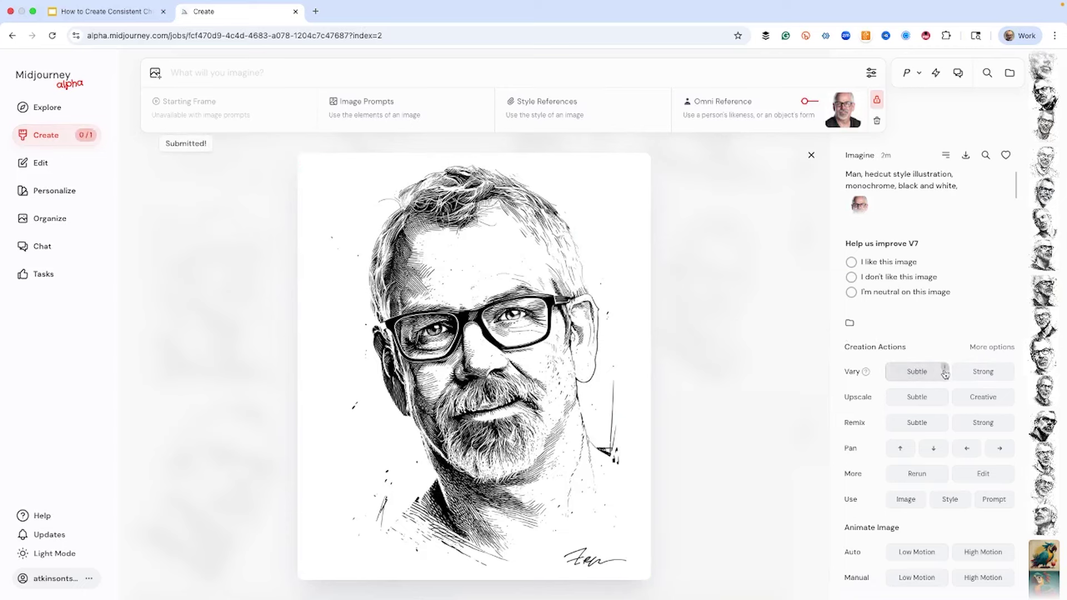
pyautogui.click(984, 372)
# Create a strong variation of the close-up portrait with the solid black jacket, and close the enlarged view
pyautogui.scroll(2, 591, 352)
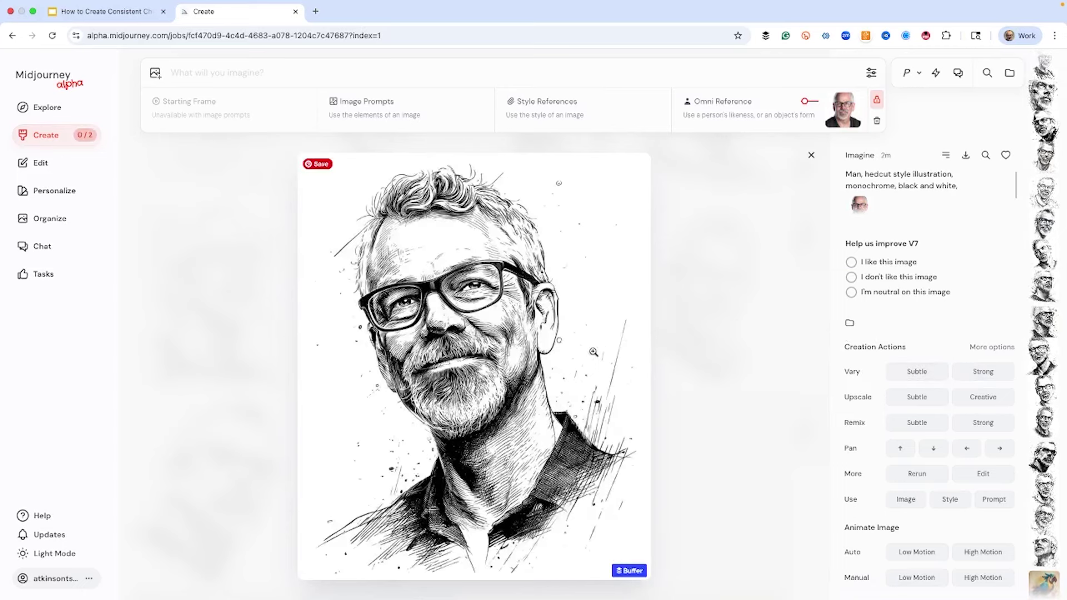
pyautogui.scroll(-2, 592, 352)
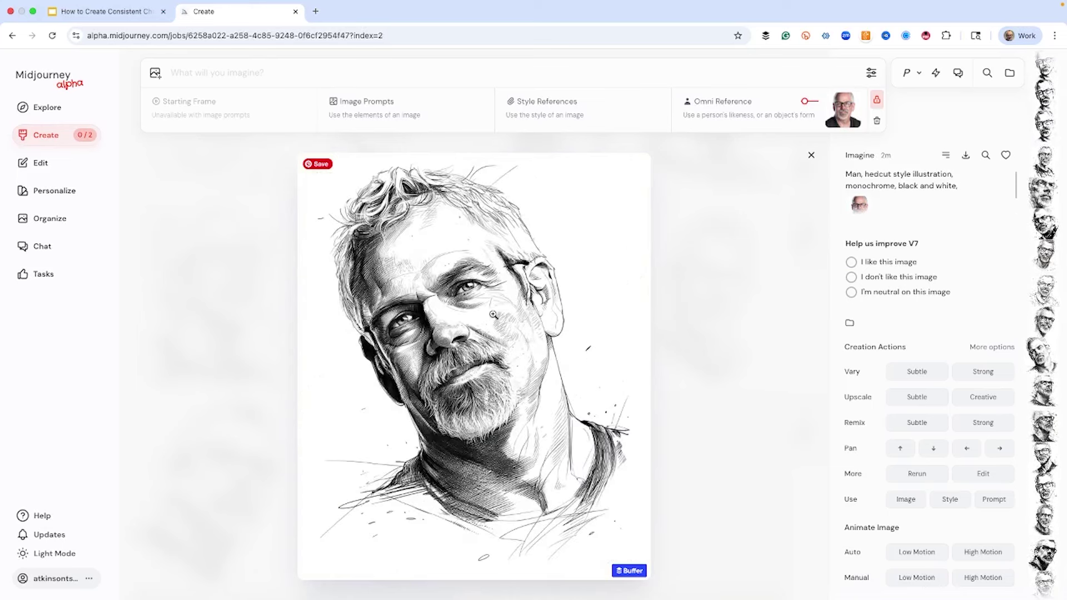
pyautogui.scroll(-4, 567, 339)
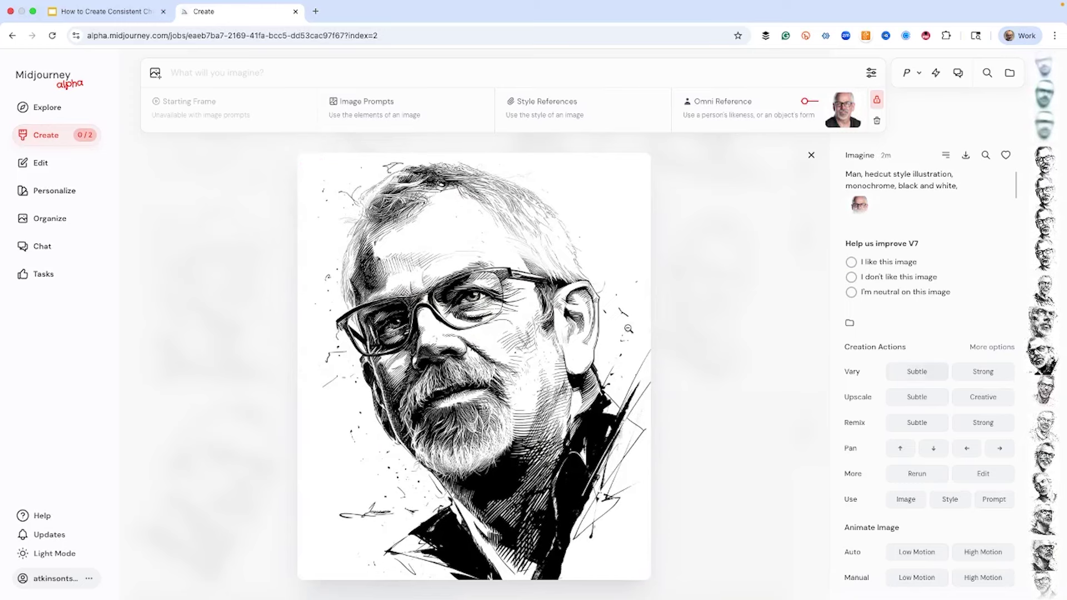
pyautogui.click(981, 372)
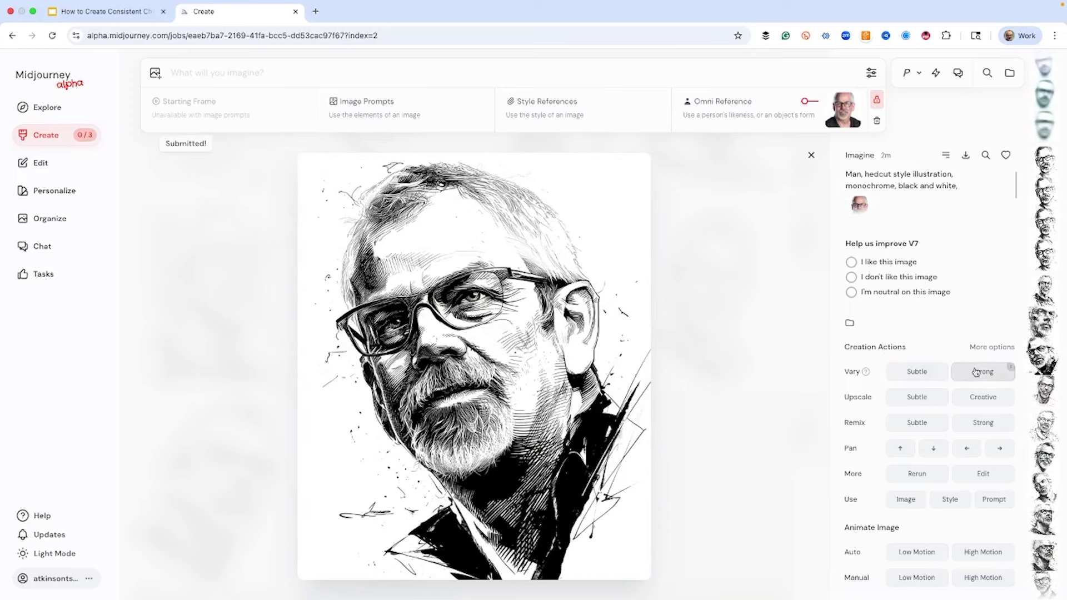
pyautogui.scroll(2, 600, 343)
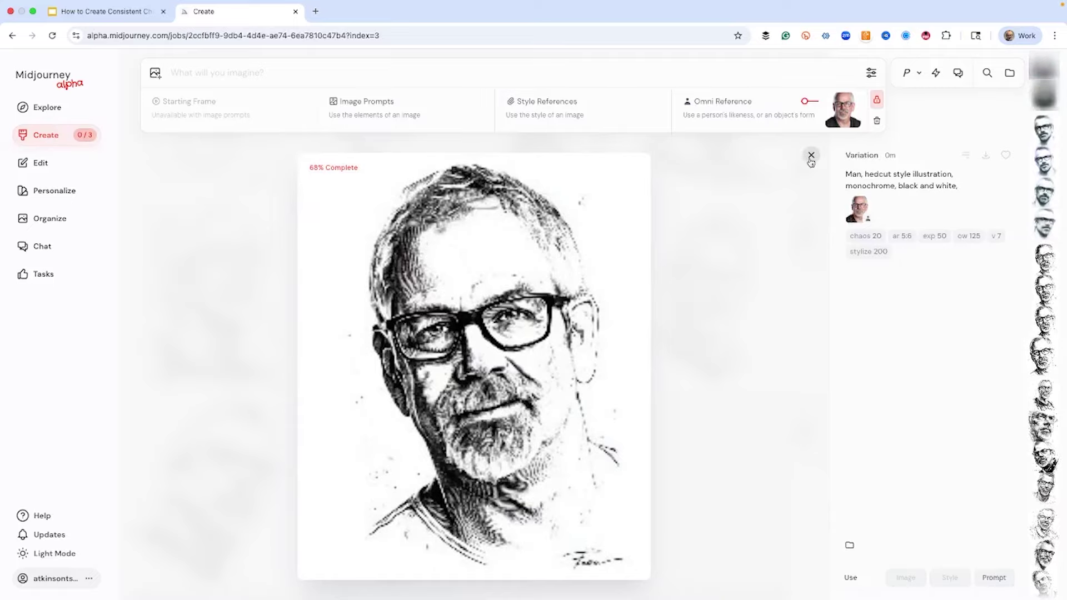
pyautogui.click(812, 156)
# Rerun the original hedcut prompt twice from one of its portraits and return to the image grid
pyautogui.scroll(-2, 709, 240)
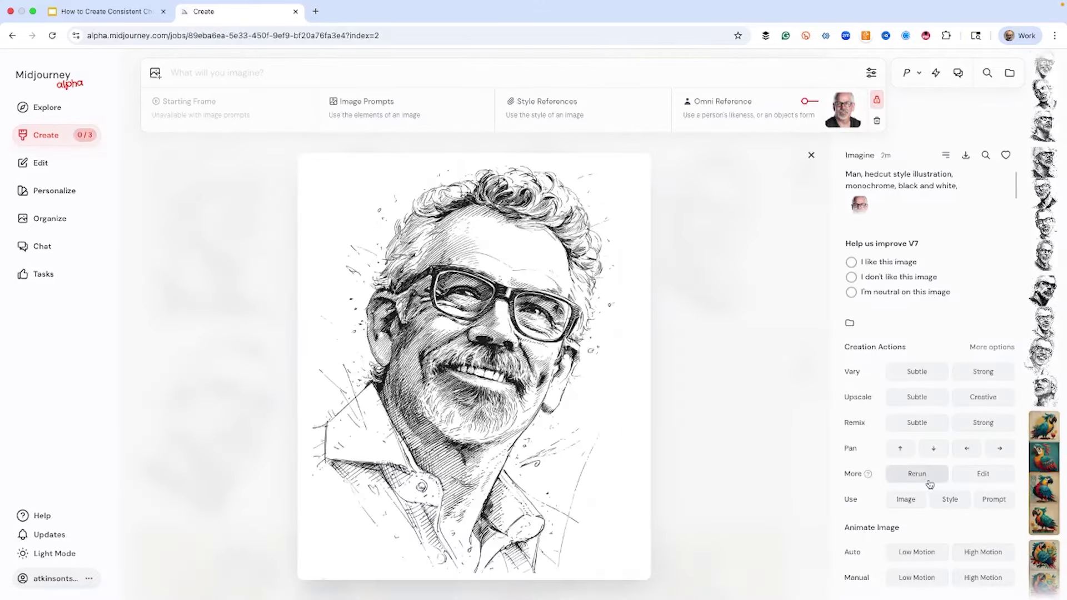
pyautogui.click(917, 474)
pyautogui.click(917, 473)
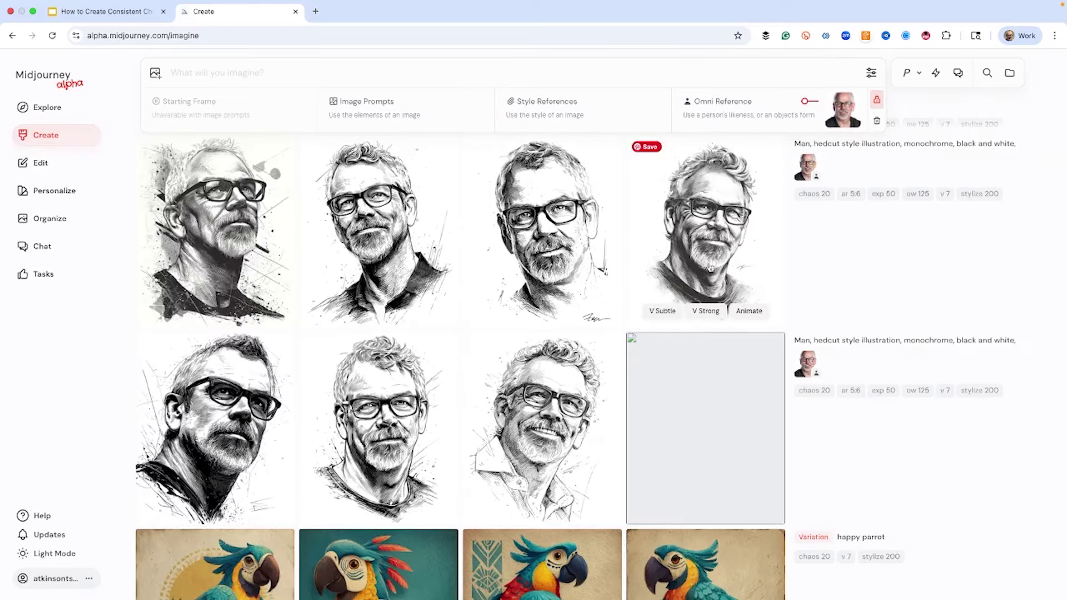
pyautogui.click(812, 155)
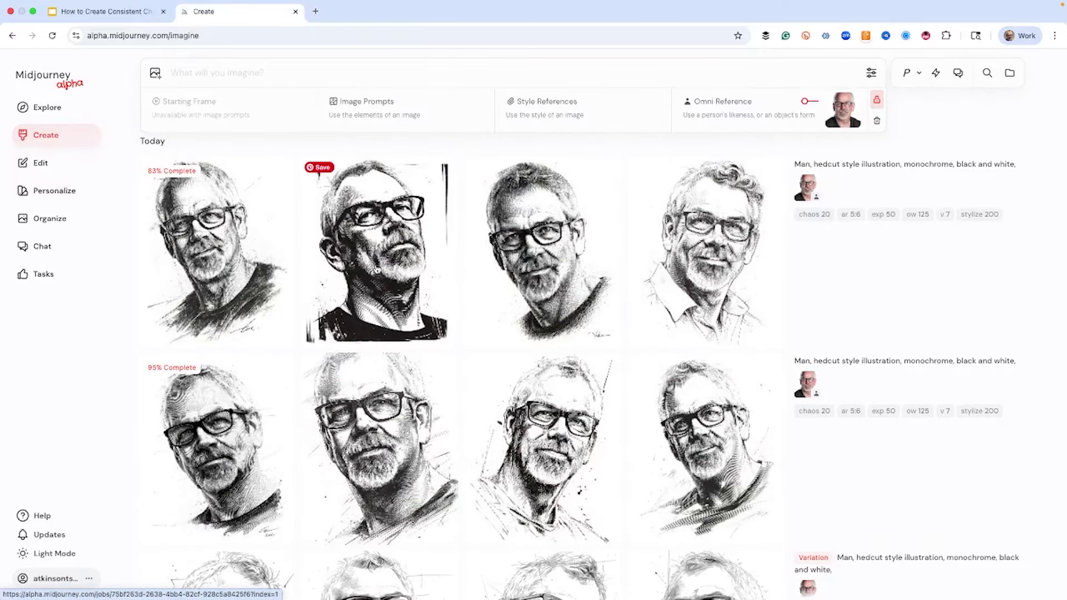
# Open the third subtle variation in the editor, erase the signature in its lower corner, and submit the edit
pyautogui.scroll(-7, 376, 271)
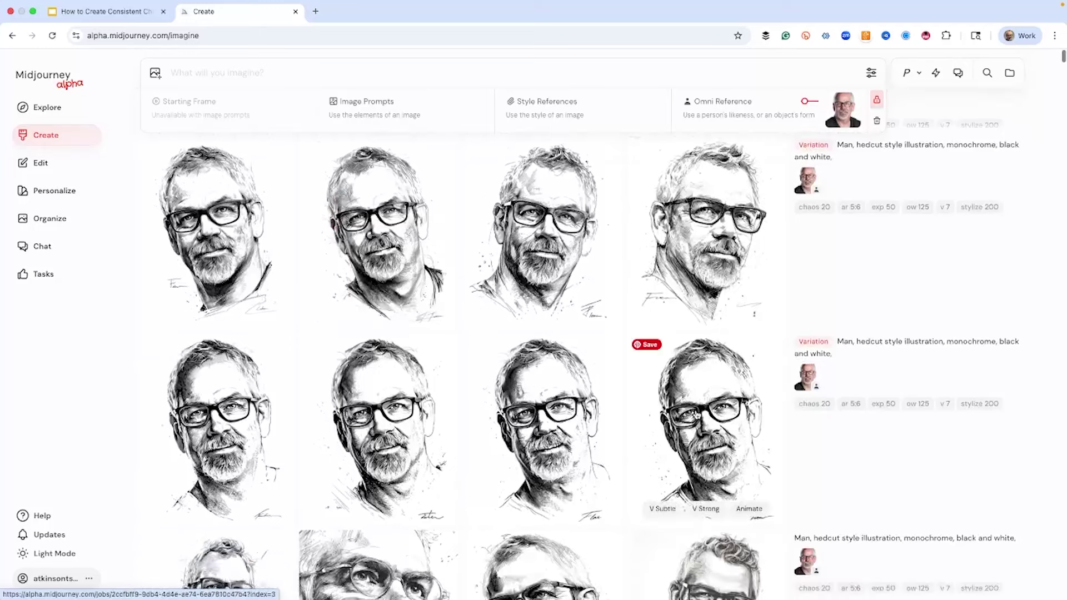
pyautogui.click(700, 415)
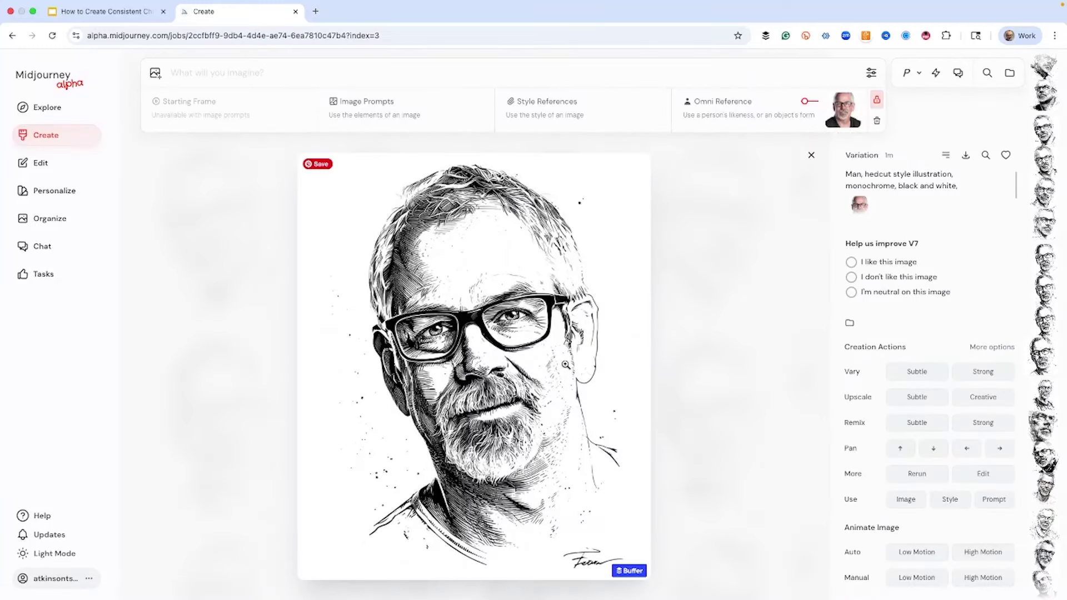
pyautogui.press('Left')
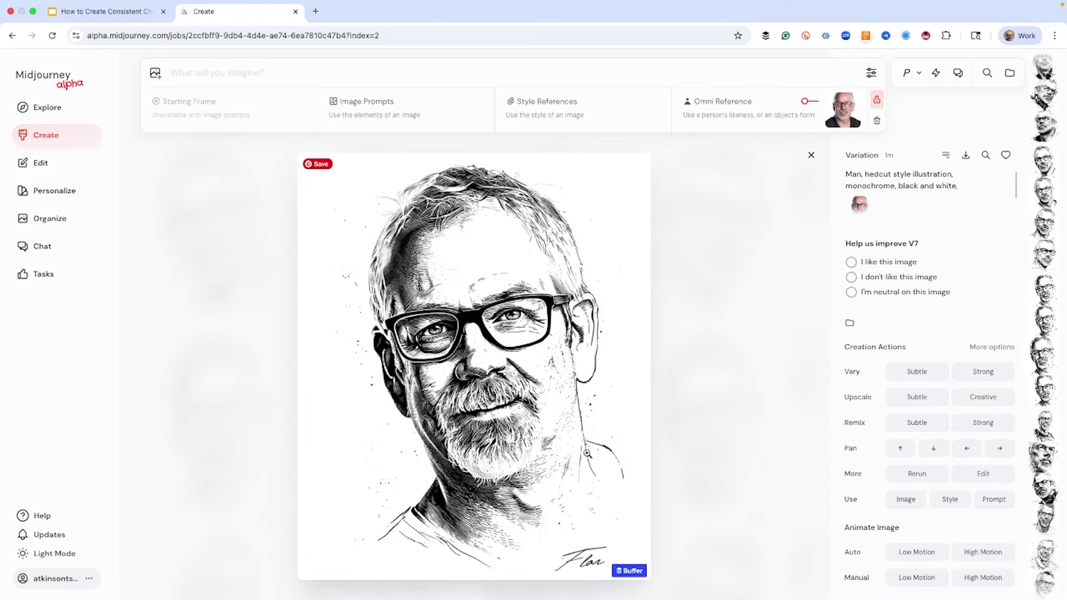
pyautogui.click(983, 474)
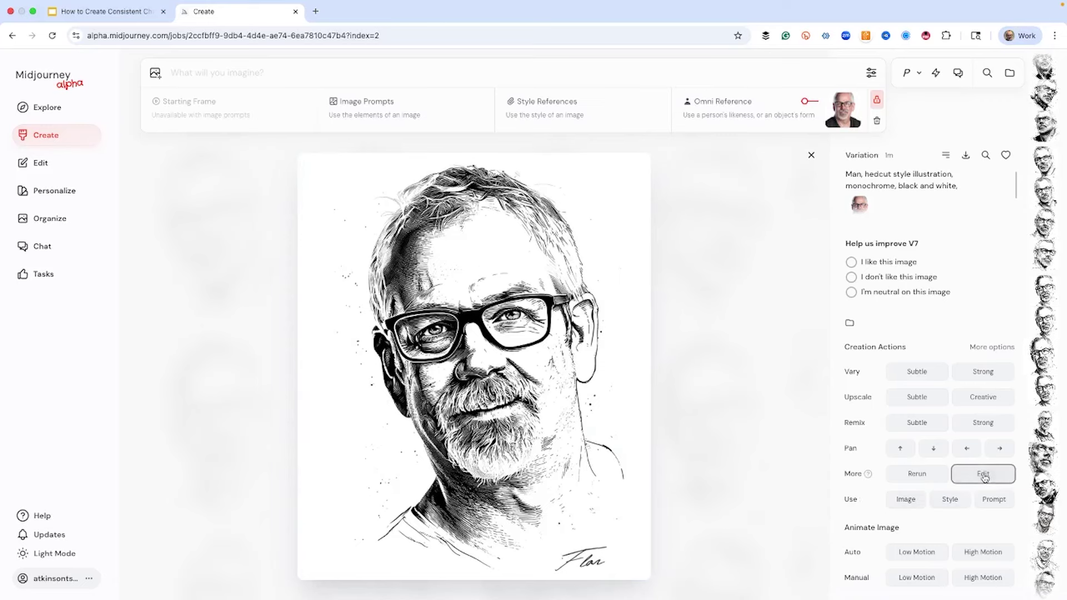
pyautogui.moveTo(653, 537)
pyautogui.mouseDown()
pyautogui.moveTo(686, 544)
pyautogui.moveTo(658, 541)
pyautogui.mouseUp()
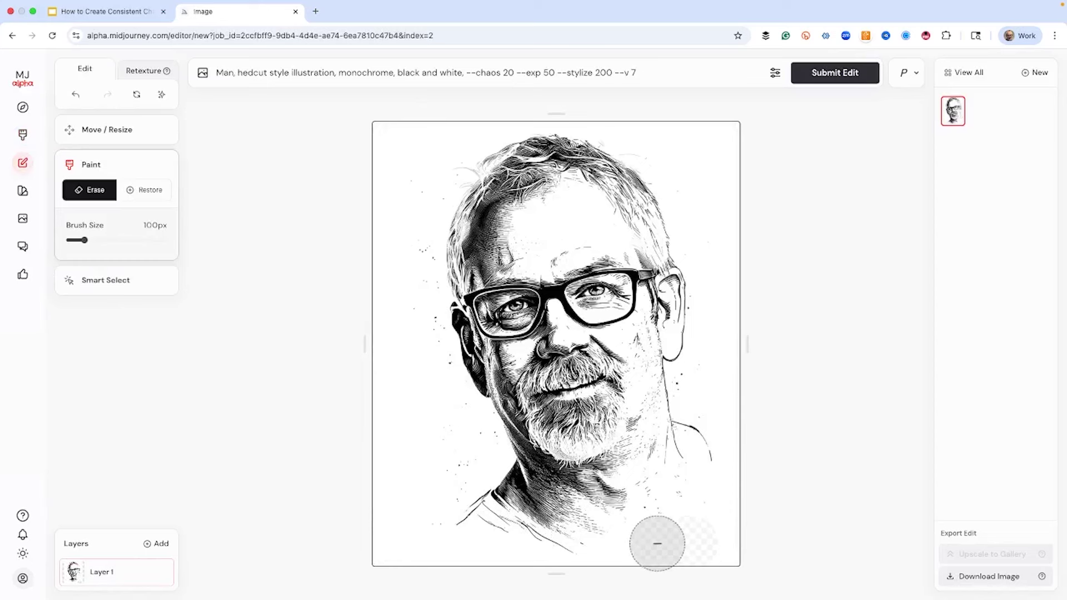
pyautogui.click(829, 72)
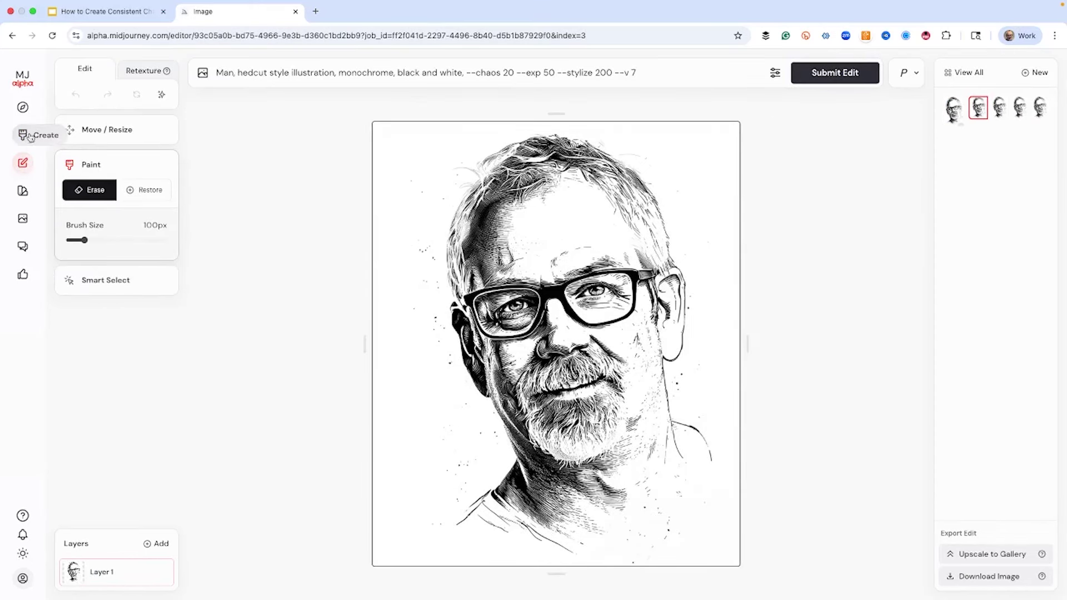
# Download the signature-free portrait to the Downloads folder and return to the grid of created images
pyautogui.click(987, 576)
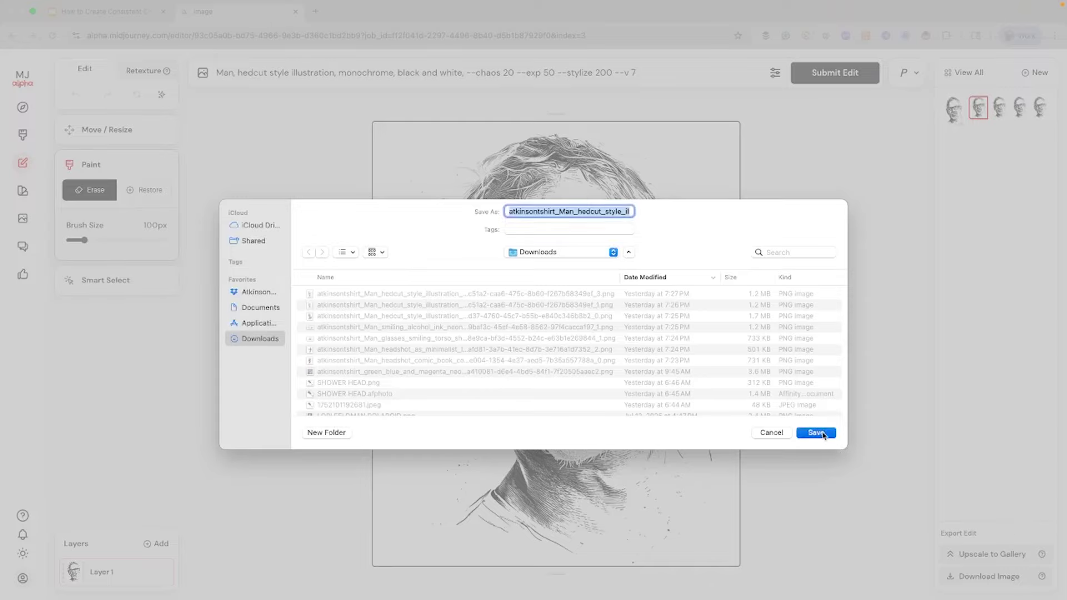
pyautogui.click(817, 433)
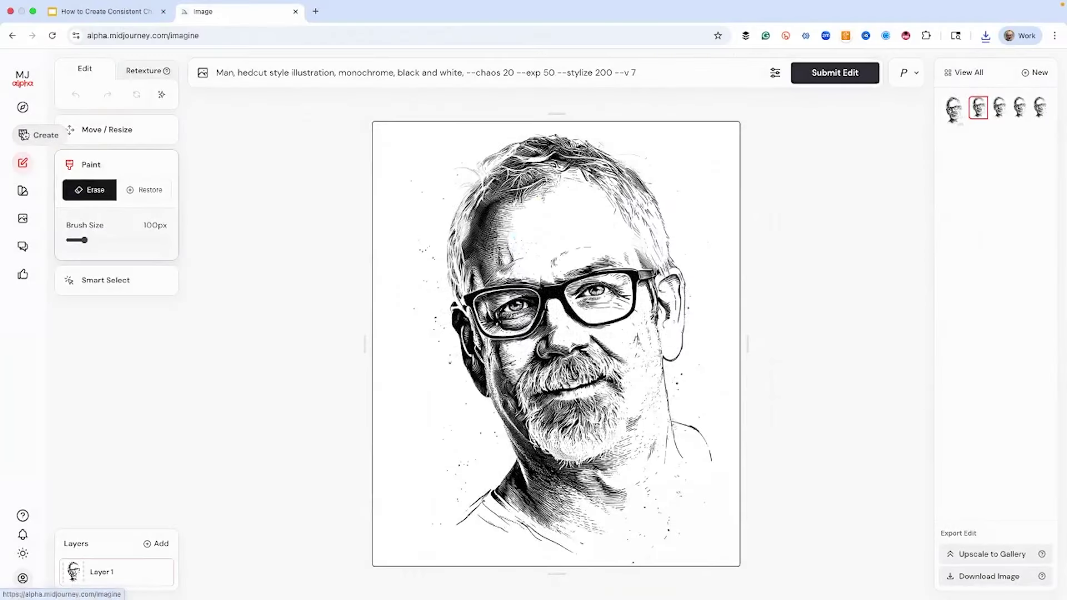
pyautogui.click(22, 135)
pyautogui.click(565, 441)
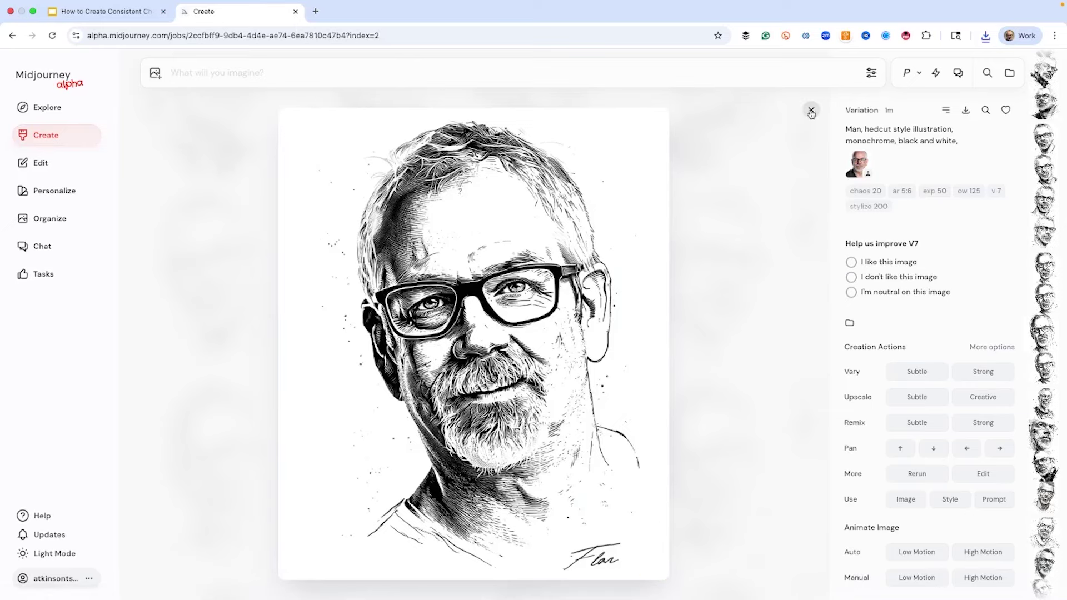
pyautogui.click(812, 112)
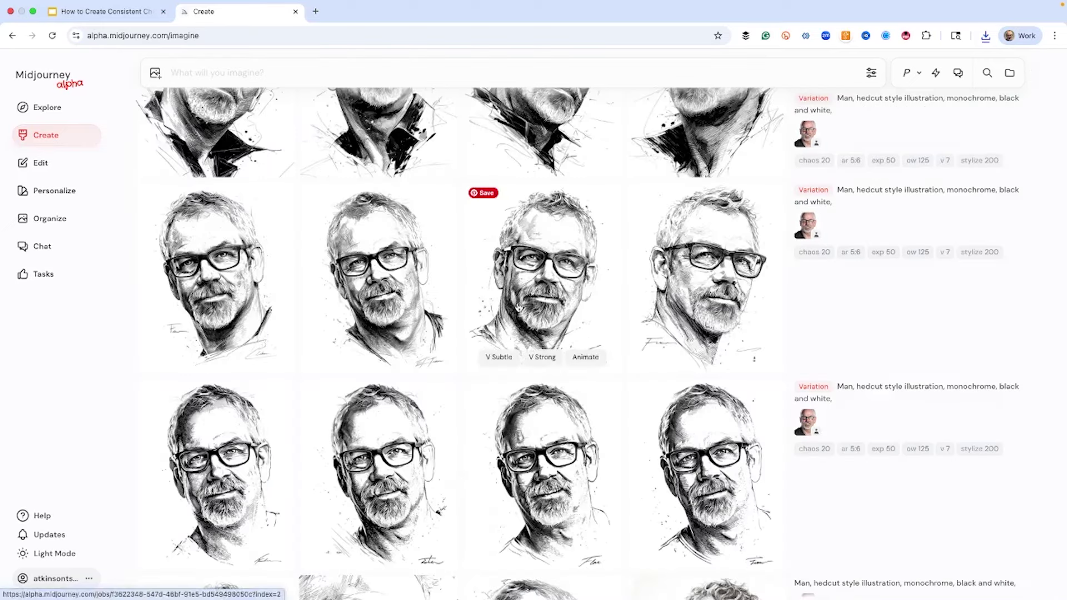
pyautogui.scroll(-3, 615, 245)
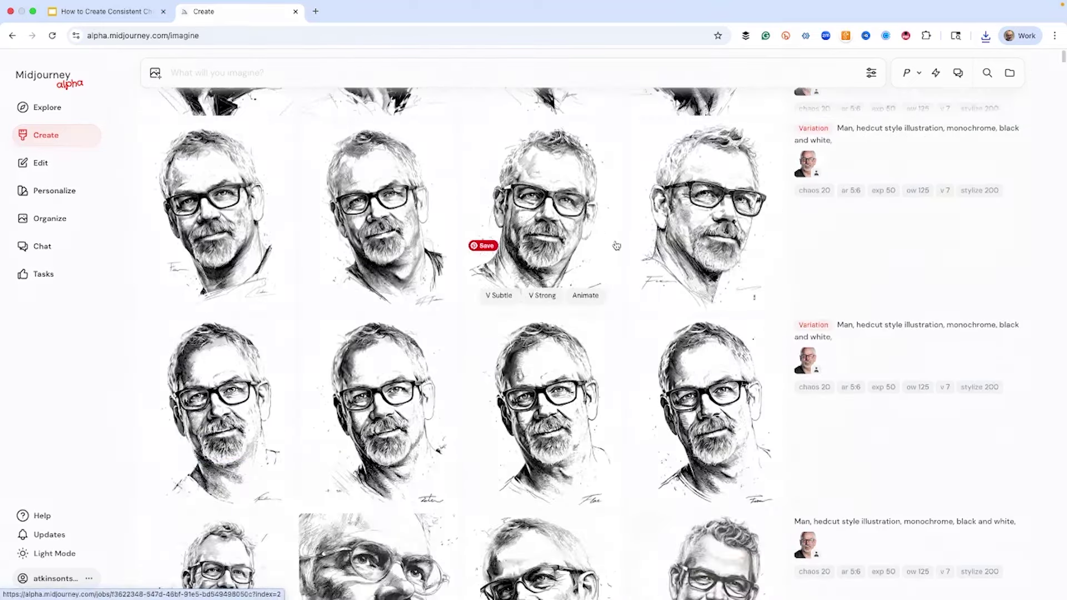
pyautogui.click(612, 245)
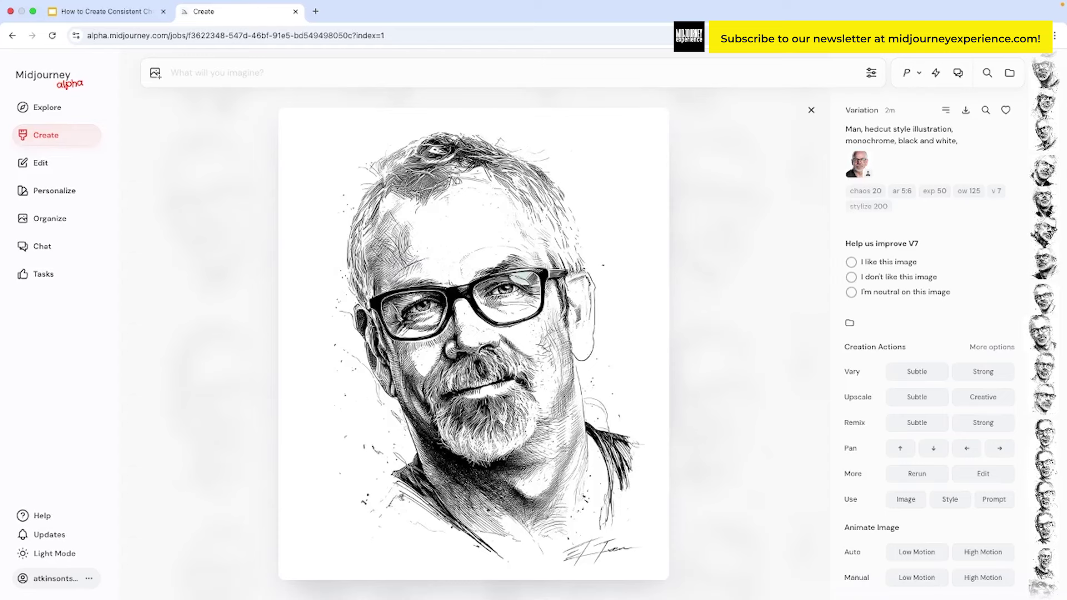
pyautogui.press('Escape')
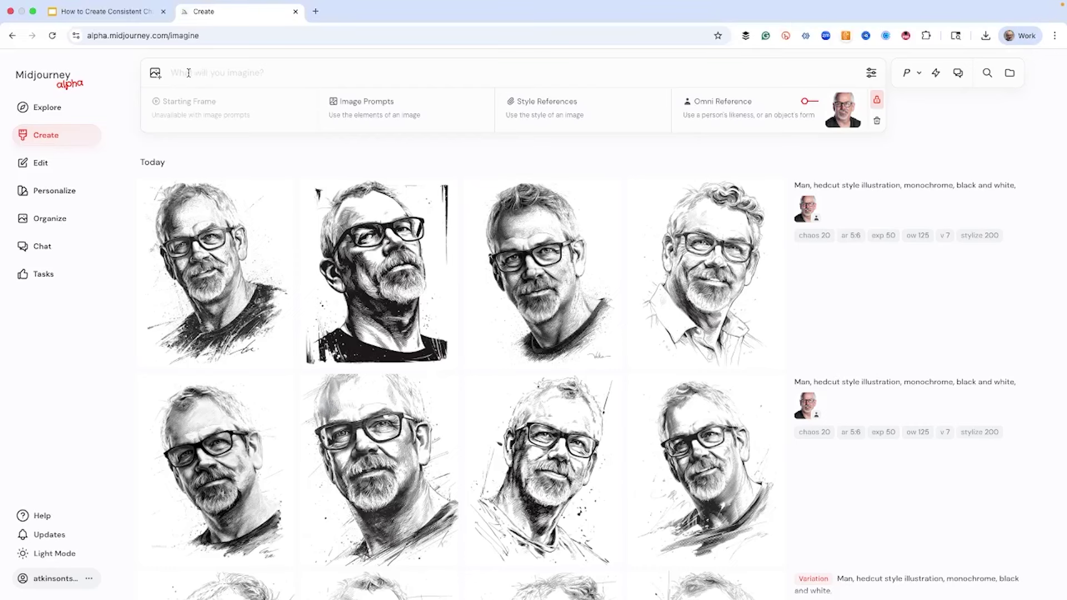
pyautogui.press('super+v')
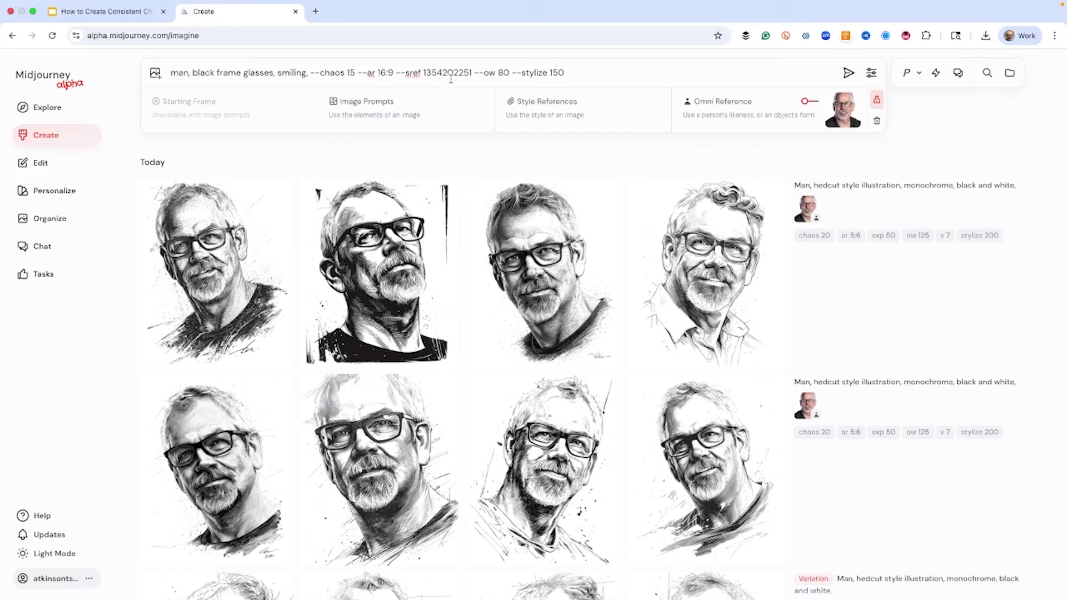
# Add --seed 798954794, copied from a close-up hedcut variation, to the prompt, generate it, and view the dark-shirted man's portrait enlarged
pyautogui.click(378, 587)
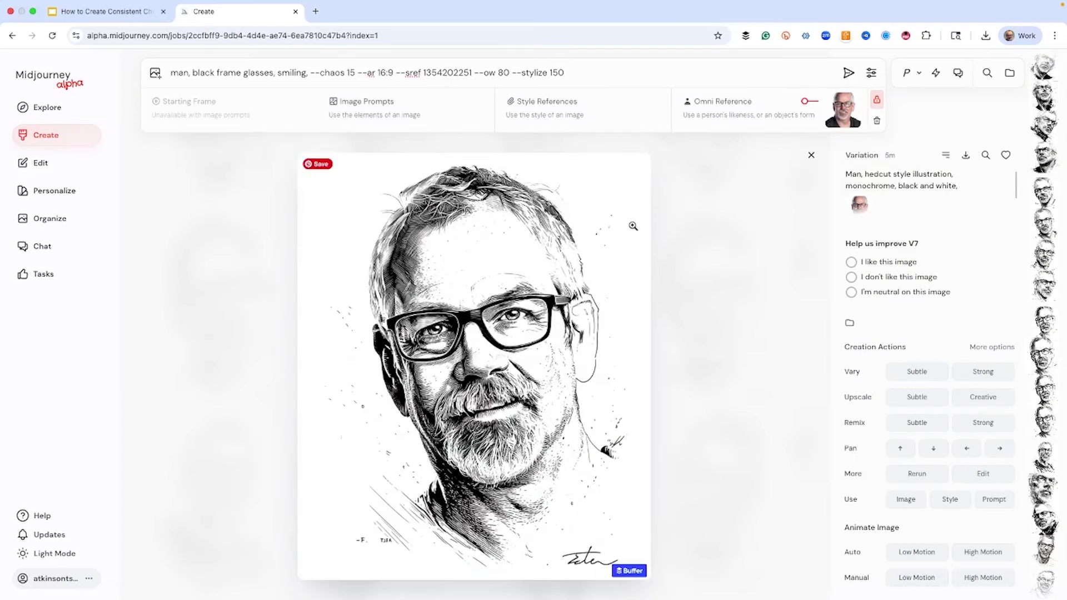
pyautogui.click(948, 156)
pyautogui.moveTo(927, 180)
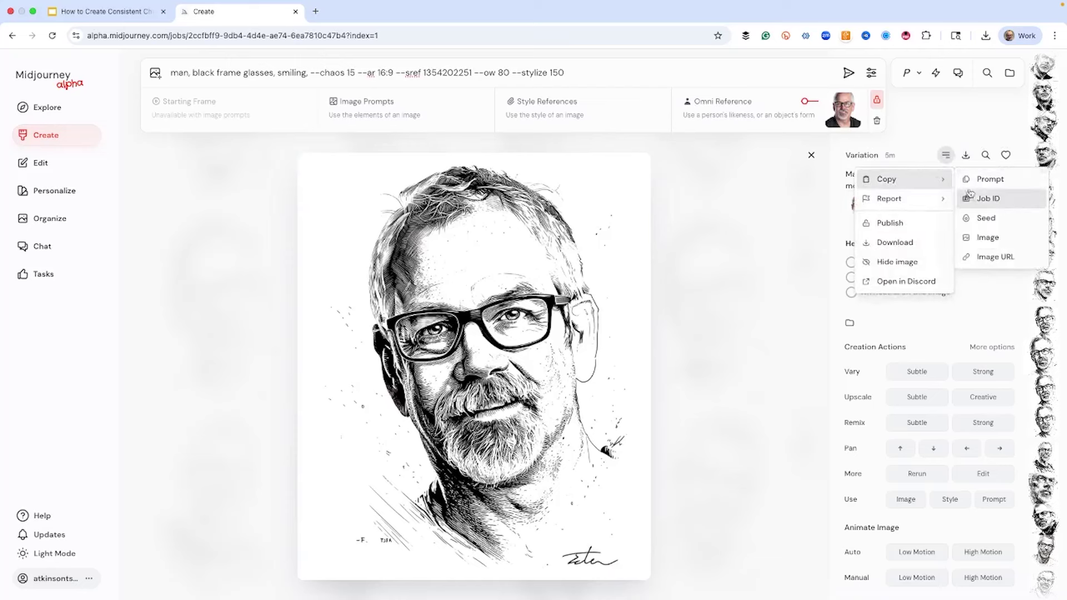
pyautogui.click(984, 223)
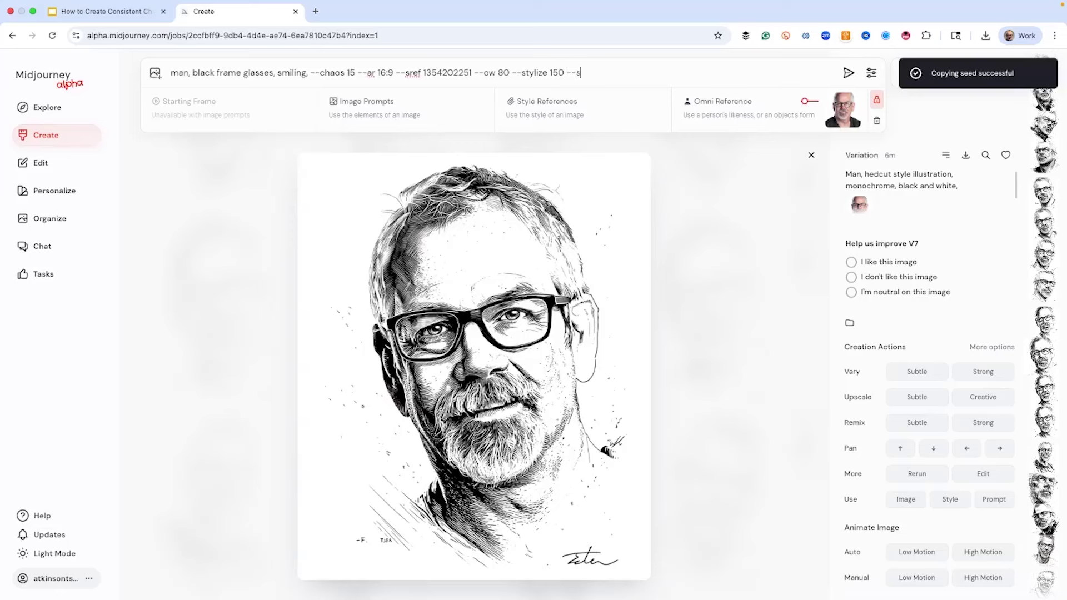
pyautogui.write('eed')
pyautogui.press('super+v')
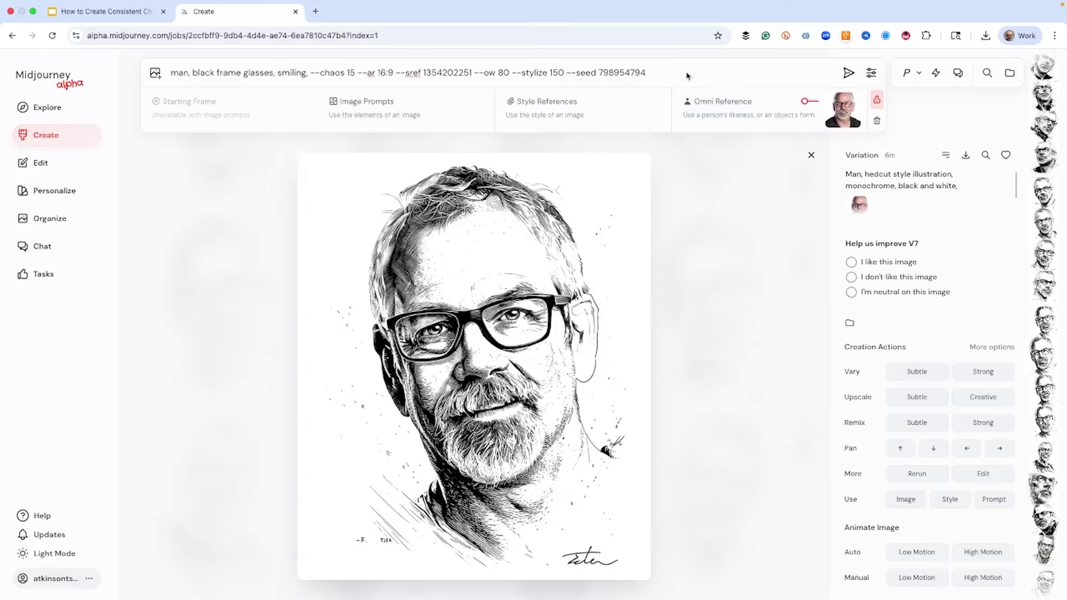
pyautogui.press('Return')
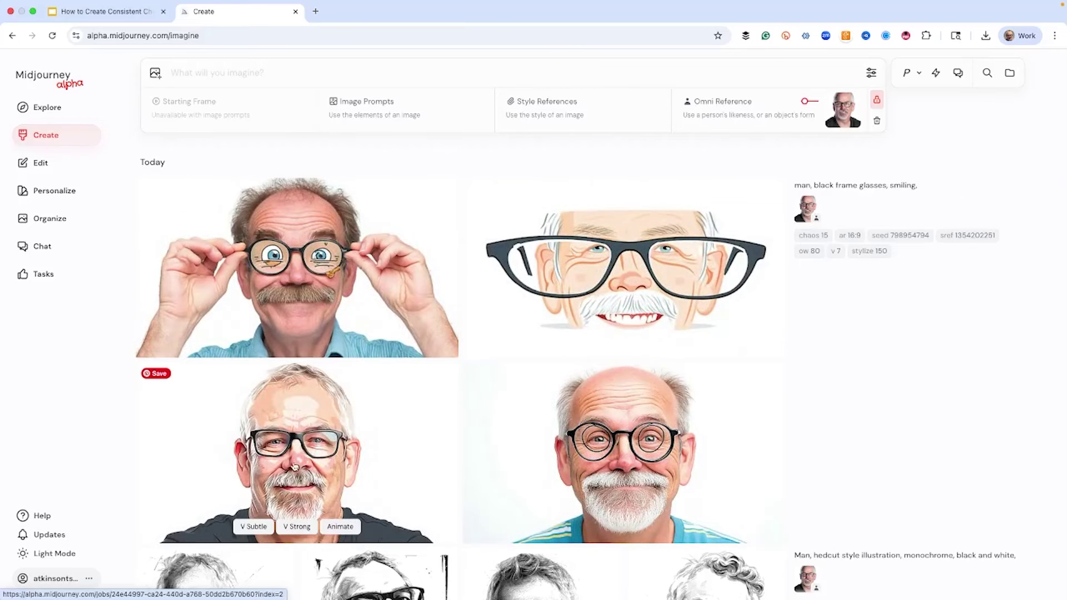
pyautogui.click(295, 466)
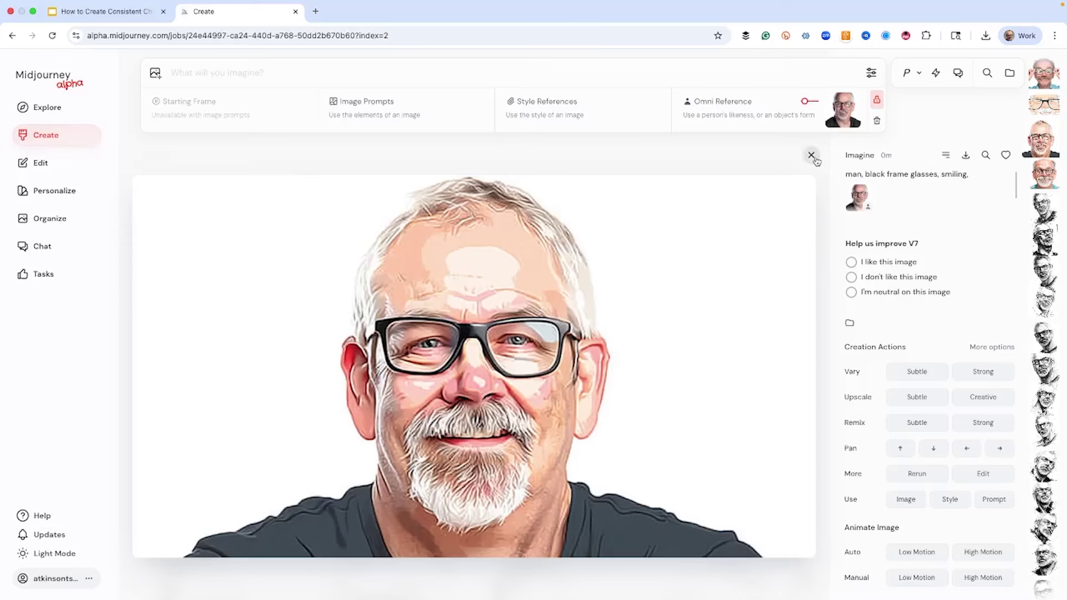
pyautogui.click(812, 156)
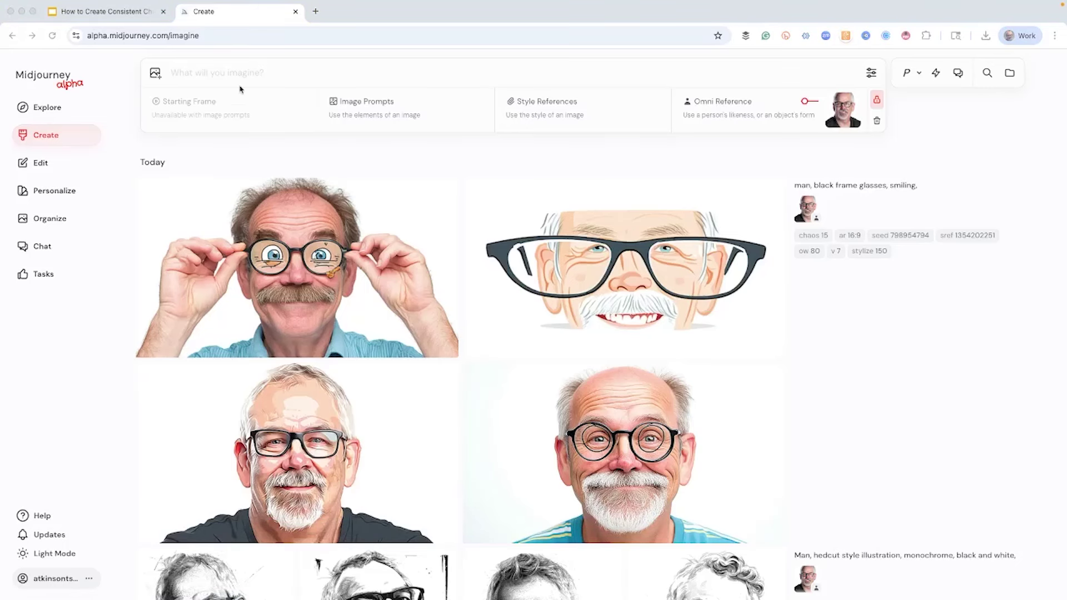
# Generate "Man, glasses, smiling, torso shot, goatee, high contrast side lighting, loose watercolor portrait, pastels, --chaos 20 --ar 16:9 --ow 100 --stylize 50 --seed 798954794"
pyautogui.click(201, 71)
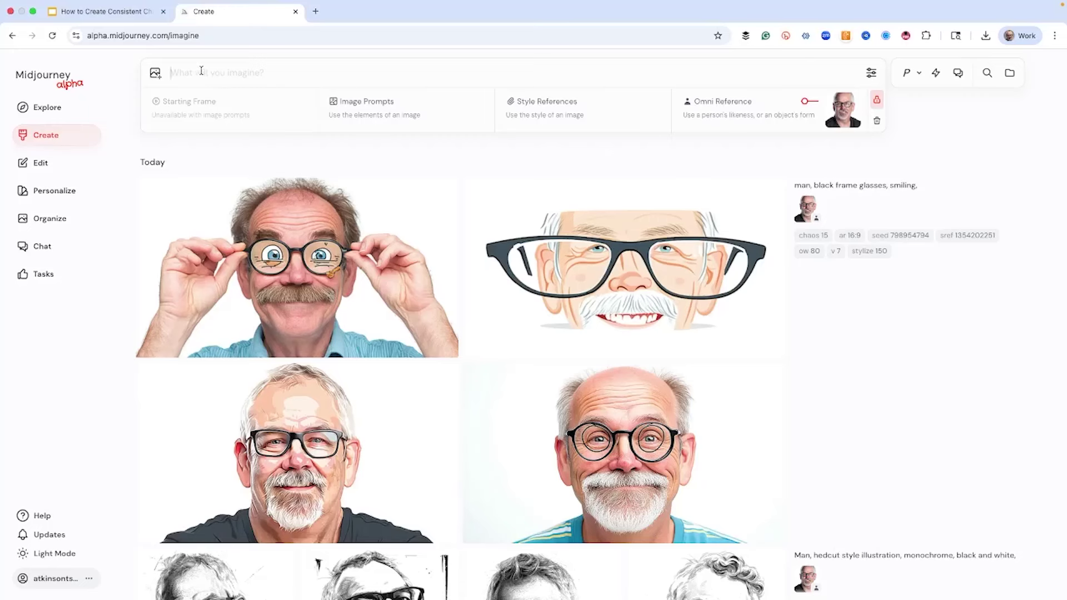
pyautogui.write('Man, glasses, smiling, torso shot, goatee, high contrast side lighting, loose watercolor portrait, pastels, --chaos 20 --ar 16:9 --ow 100 --stylize 50')
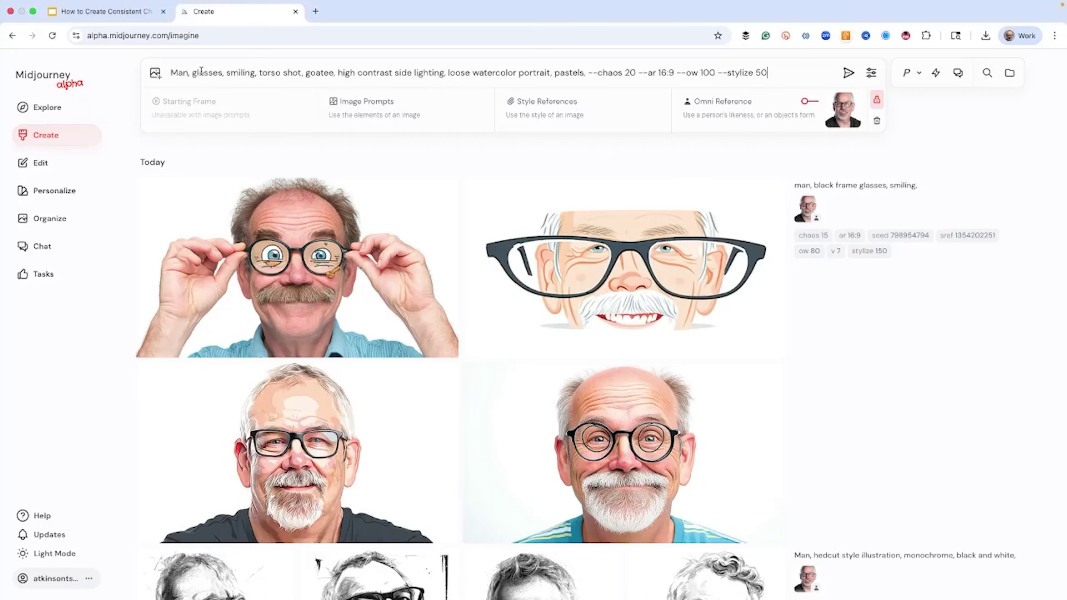
pyautogui.click(882, 236)
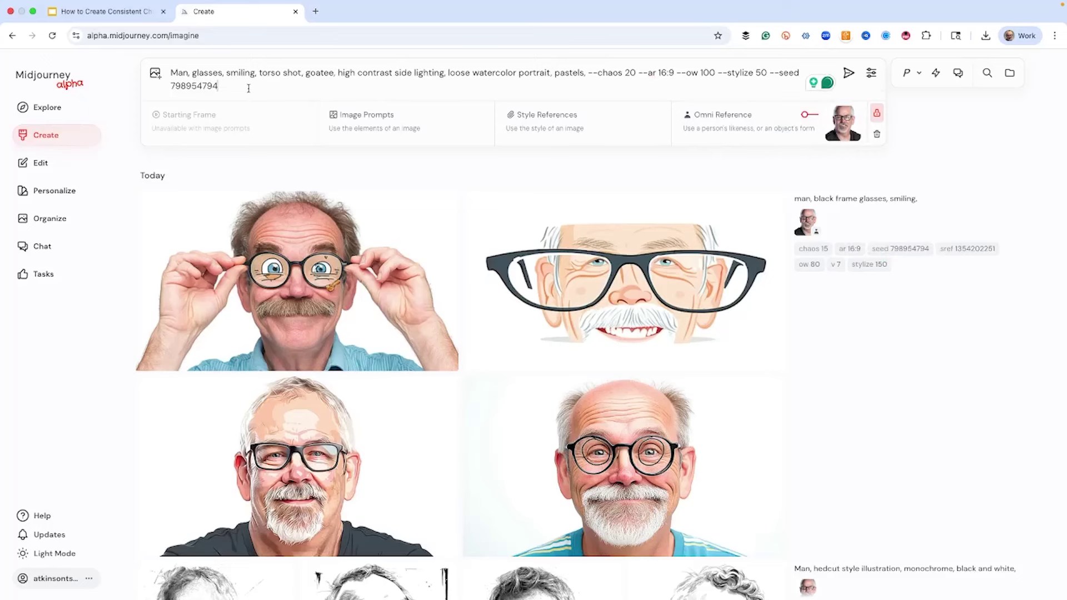
pyautogui.press('Return')
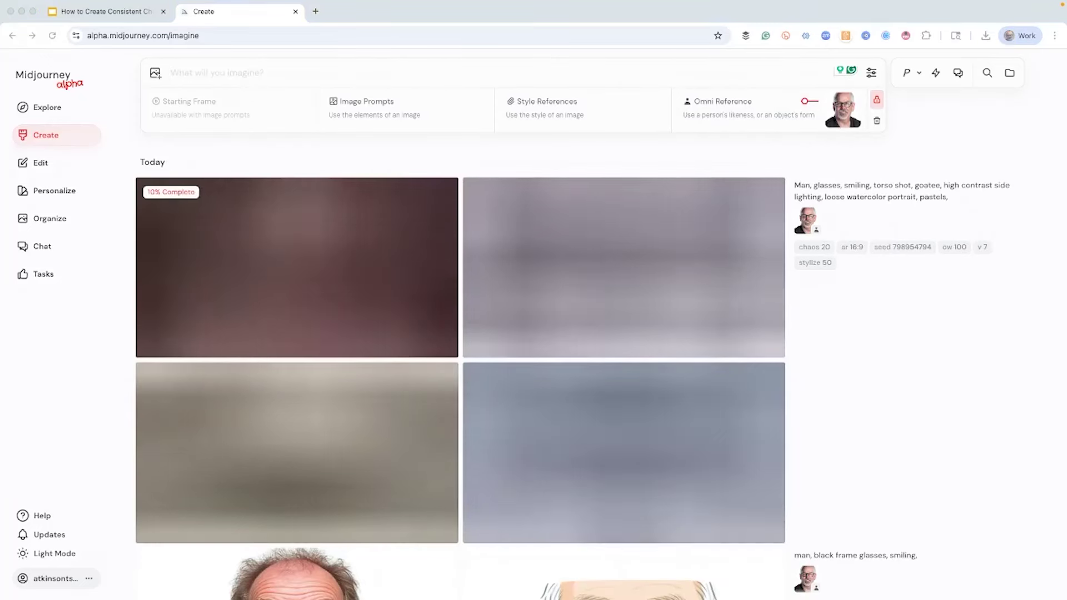
# Generate "Man, smiling, pen and ink drawing, watercolor, cinematic lighting, tan background, loose sketch --chaos 10 --ar 5:6 --ow 80 --stylize 50 --seed 798954794"
pyautogui.write('Man, smiling, pen and ink drawing, watercolor, cinematic lighting, tan background, loose sketch --chaos 10 --ar 5:6 --ow 80 --stylize 50')
pyautogui.click(903, 247)
pyautogui.press('Return')
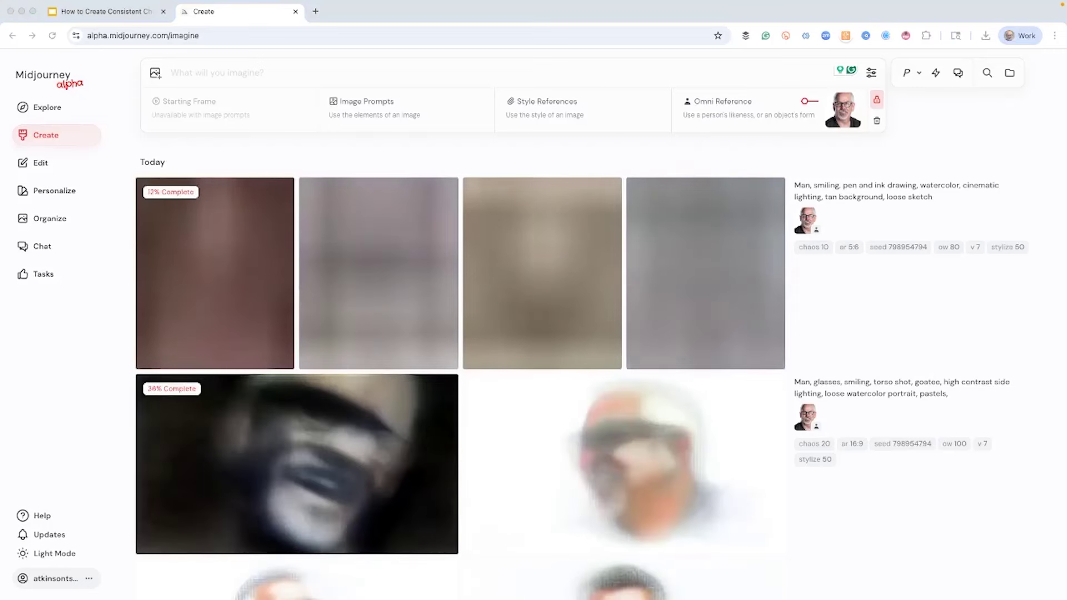
# Generate "Man, smiling, alcohol ink, neon colors, complete tonal range, right side alignment" with chaos 5, ar 16:9, ow 125, stylize 50, seed 798954794, profile Art Illustrations
pyautogui.click(174, 84)
pyautogui.press('super+v')
pyautogui.press('Return')
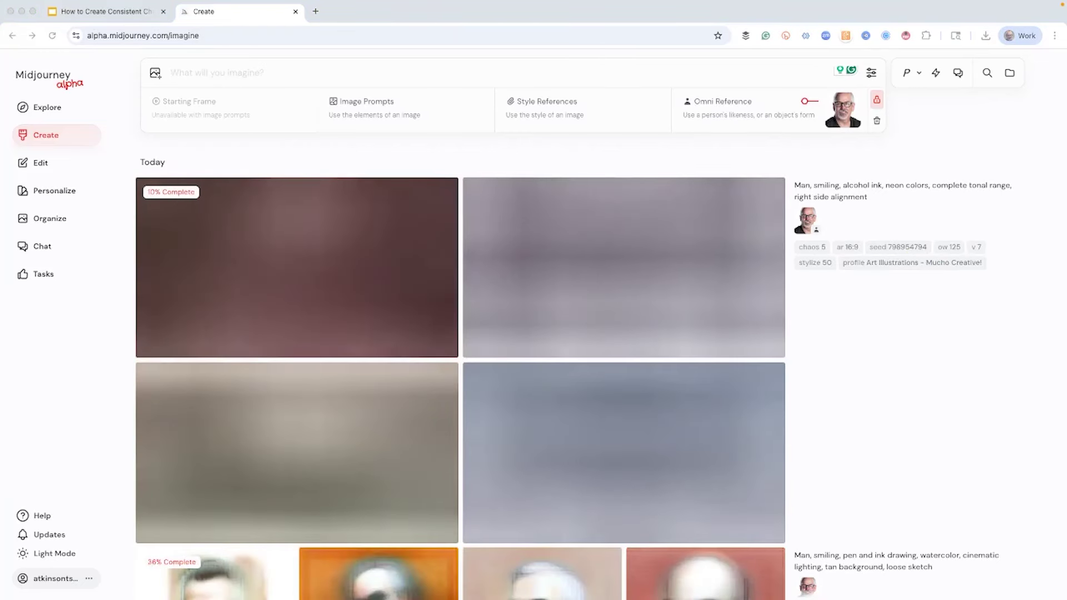
# Generate a black-and-white, high-contrast minimalist logo headshot on flat white with chaos 10, ar 5:6, raw, profile pyercir, ow 80, stylize 50, seed 798954794
pyautogui.click(183, 69)
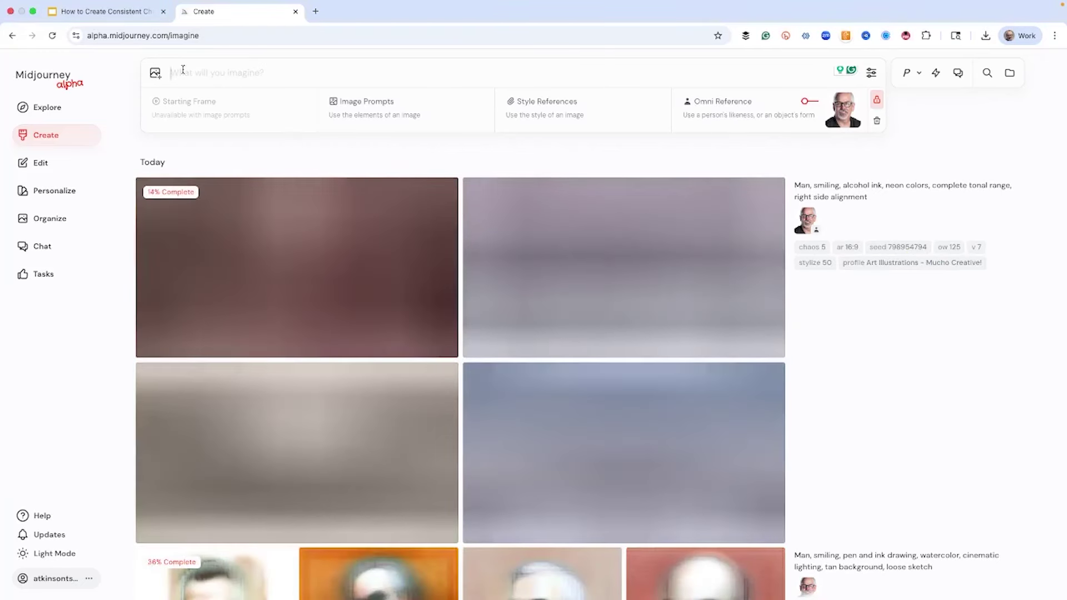
pyautogui.write('Man, headshot as minimalist logo, iconic, brandmark, graphic, black and white, high contrast, isolated, on flat white background --chaos 10 --ar 5:6 --raw --profile pyercir --ow 80 --stylize 50')
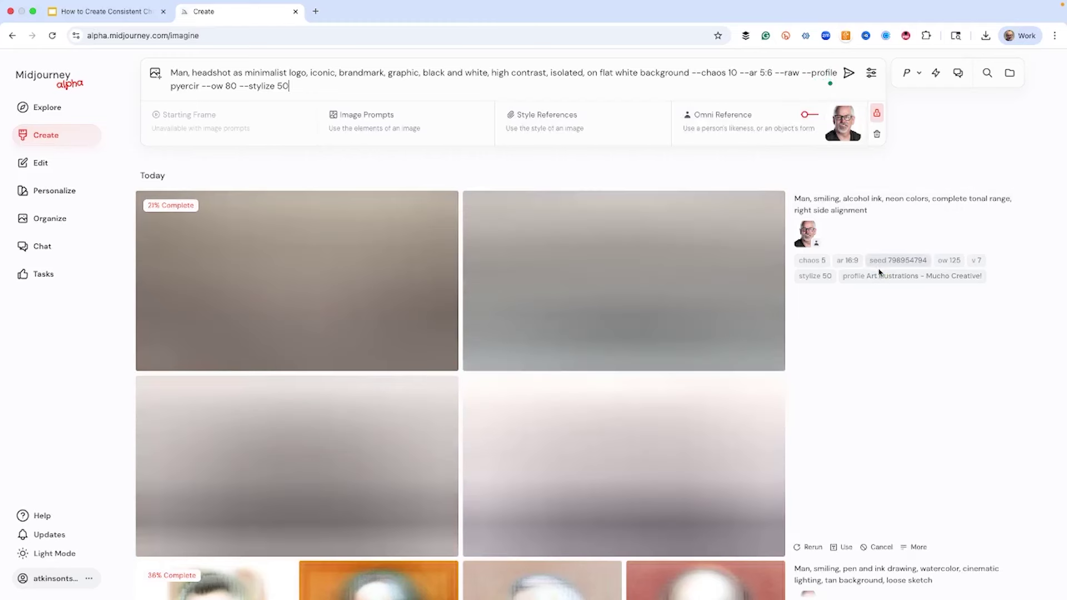
pyautogui.click(893, 266)
pyautogui.press('Return')
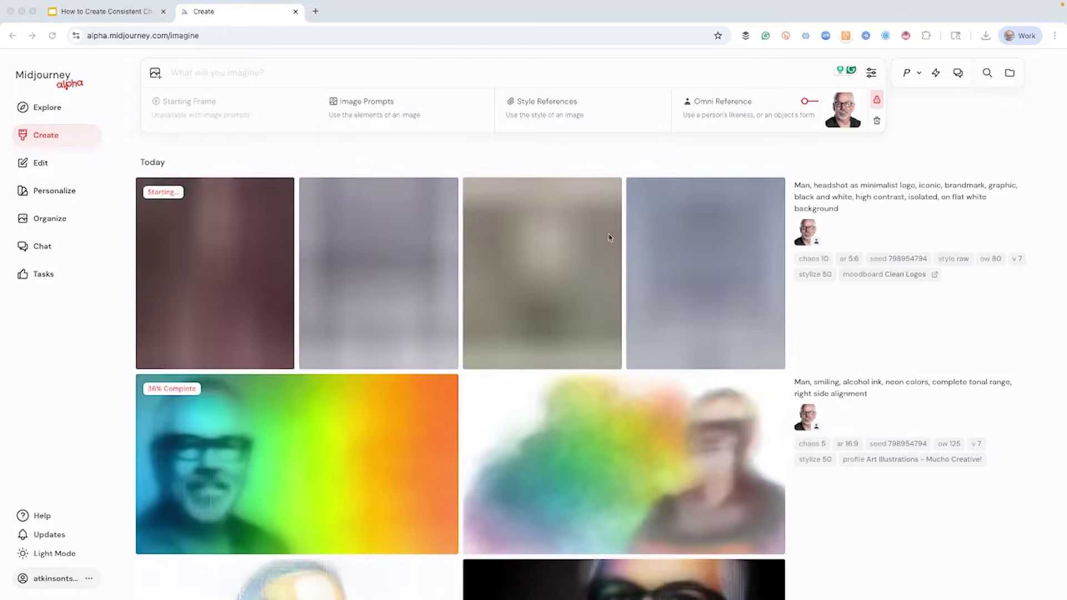
# Generate a comic book cover style headshot with black ink brushstrokes and hand-tinted color, chaos 15, ar 5:6, ow 80, stylize 80, seed 798954794
pyautogui.click(191, 205)
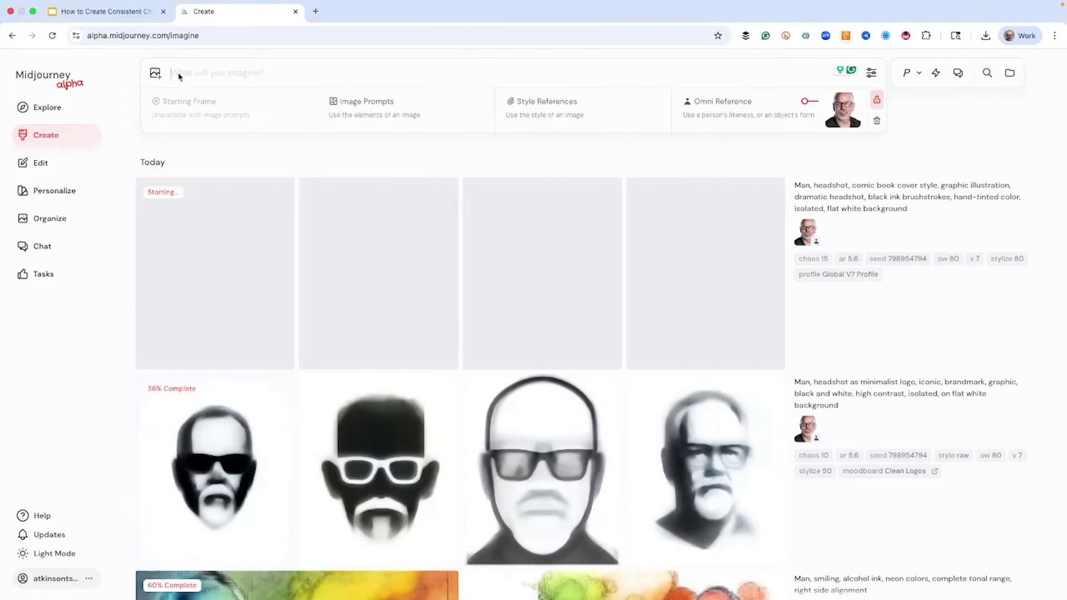
pyautogui.press('super+v')
pyautogui.press('Return')
# Create strong variations of two watercolor prompt results: the left-facing smiling profile and the laughing close-up on black
pyautogui.scroll(-15, 494, 330)
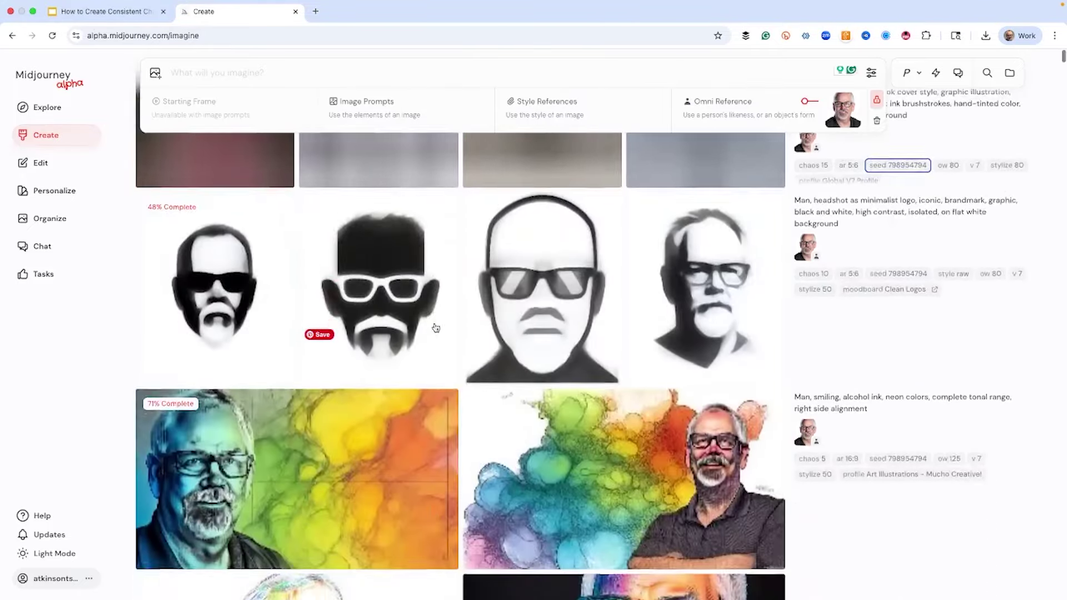
pyautogui.scroll(-6, 408, 334)
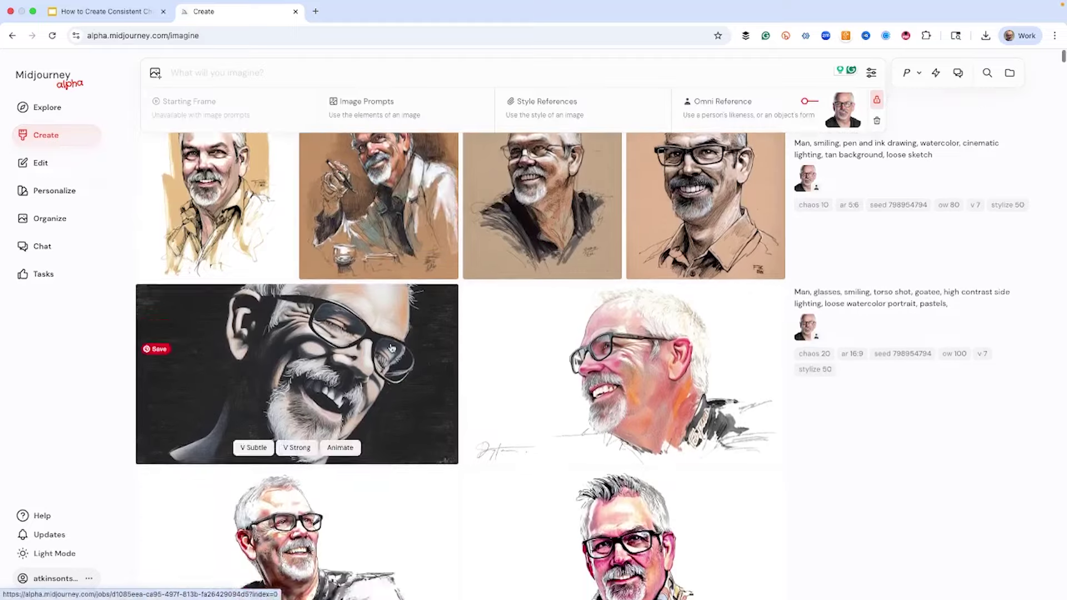
pyautogui.click(534, 332)
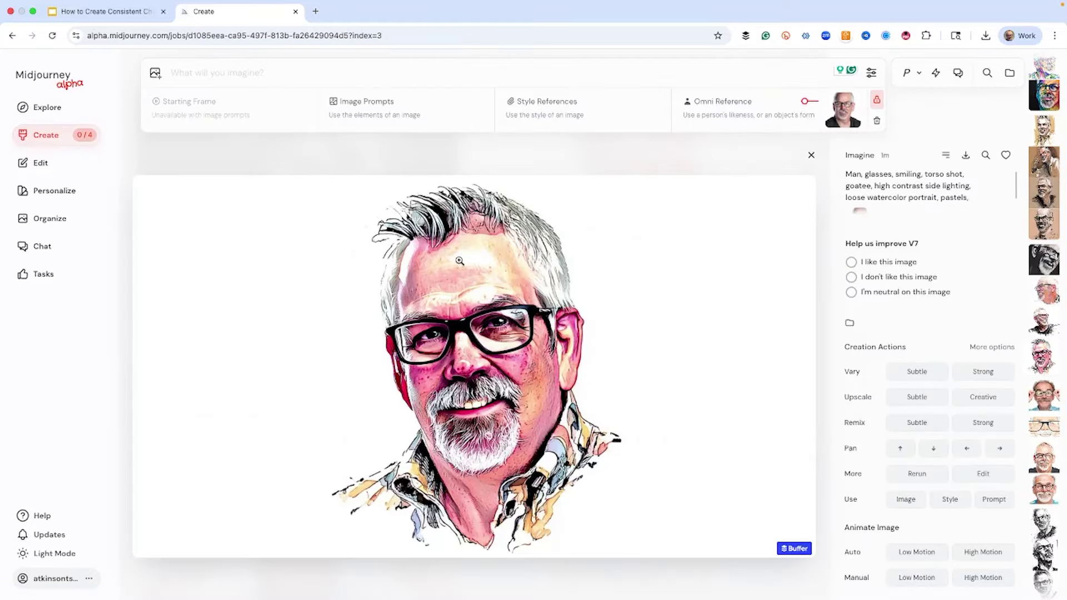
pyautogui.press('Left')
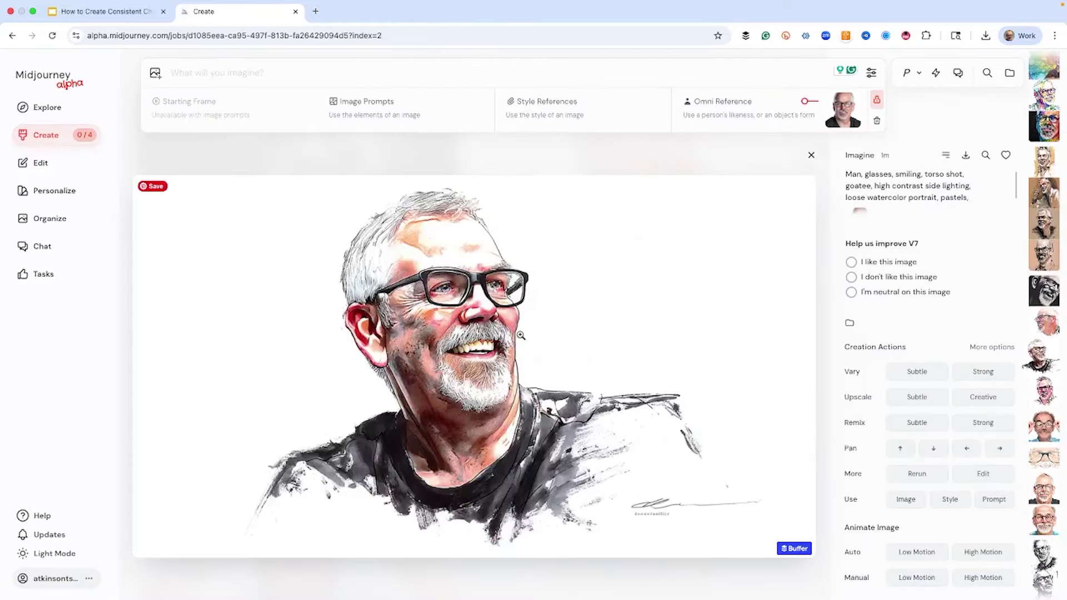
pyautogui.press('Left')
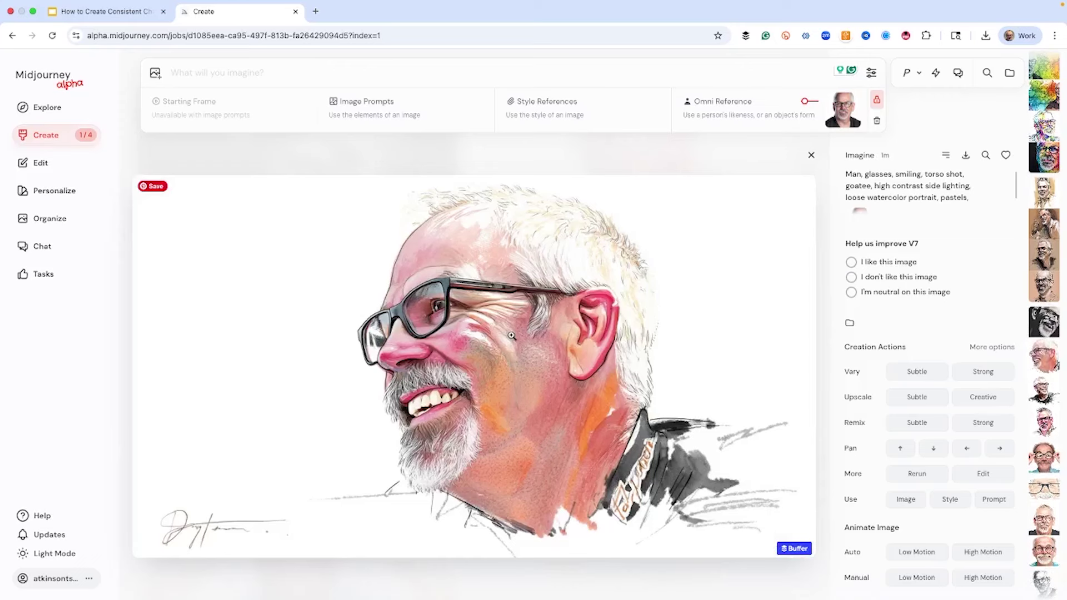
pyautogui.click(964, 372)
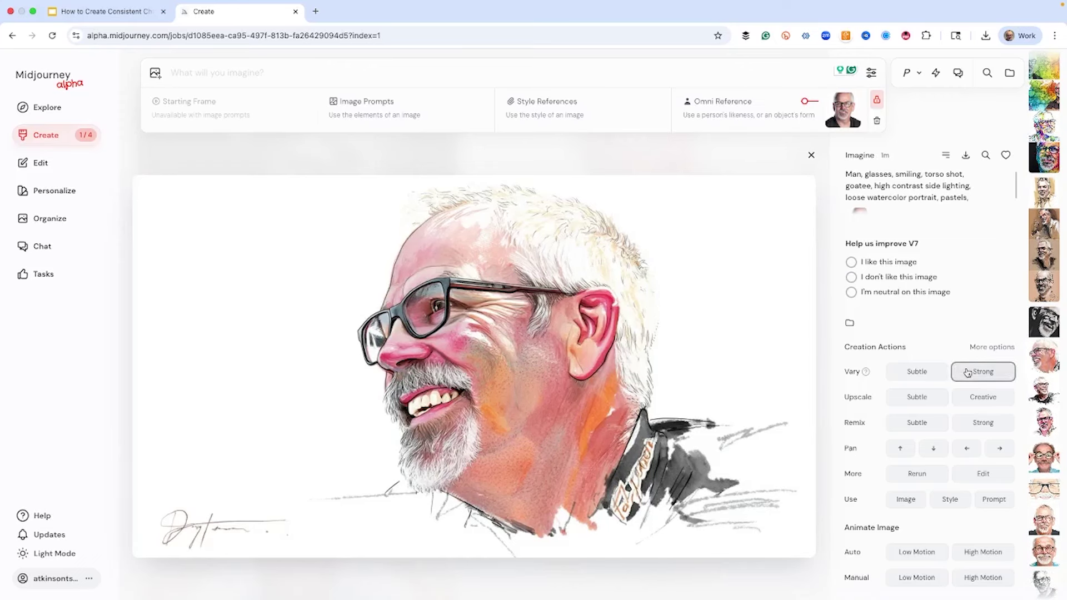
pyautogui.press('Left')
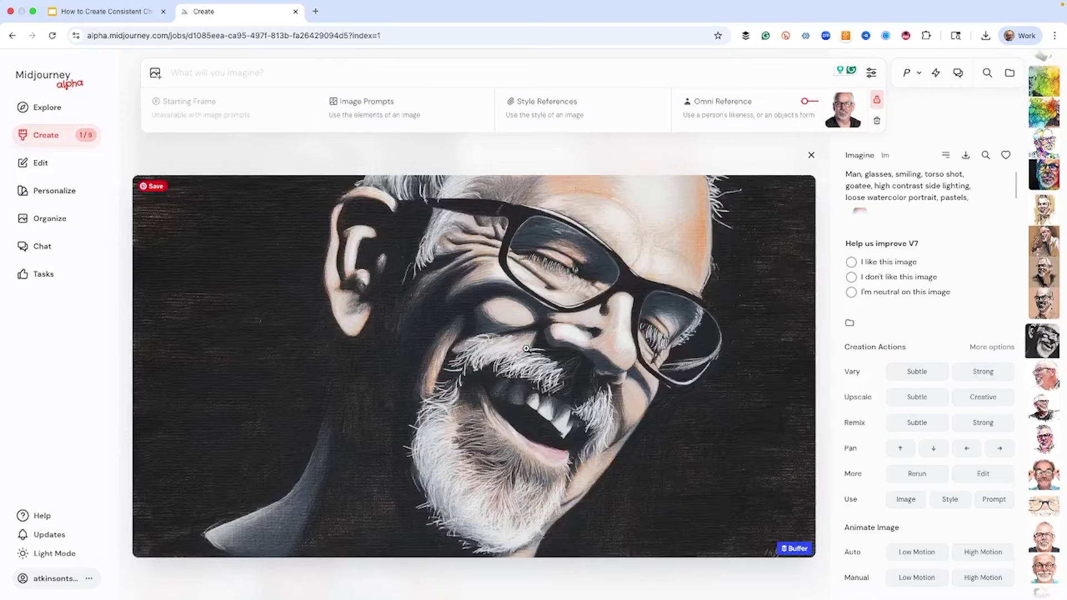
pyautogui.click(1000, 372)
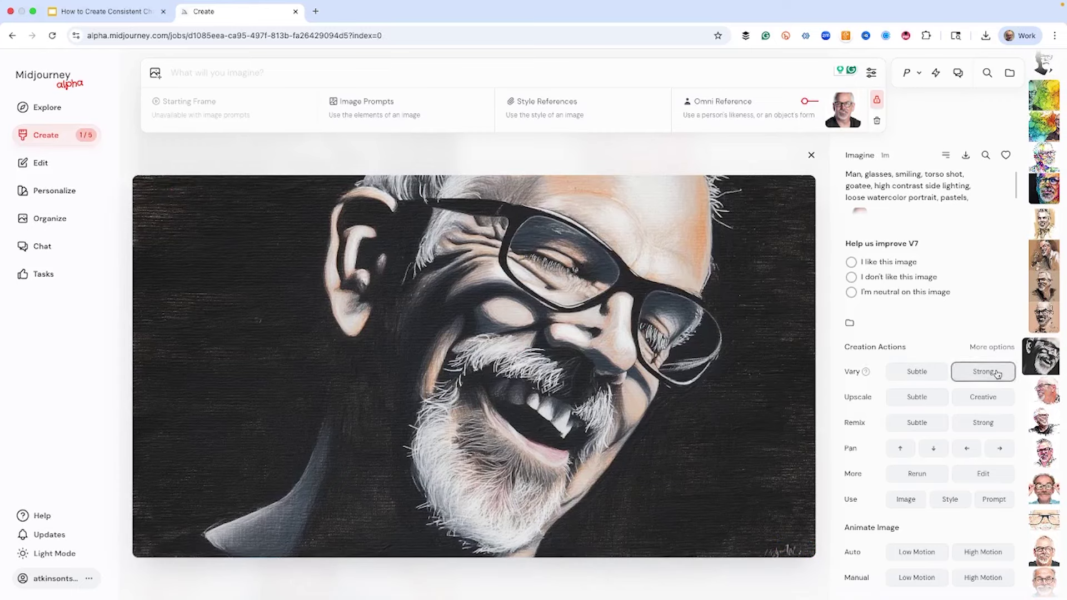
# Create a strong variation of the first pen-and-ink portrait, the smiling man in a collared shirt against tan brushstrokes
pyautogui.press('Left')
pyautogui.press('Left')
pyautogui.press('Left')
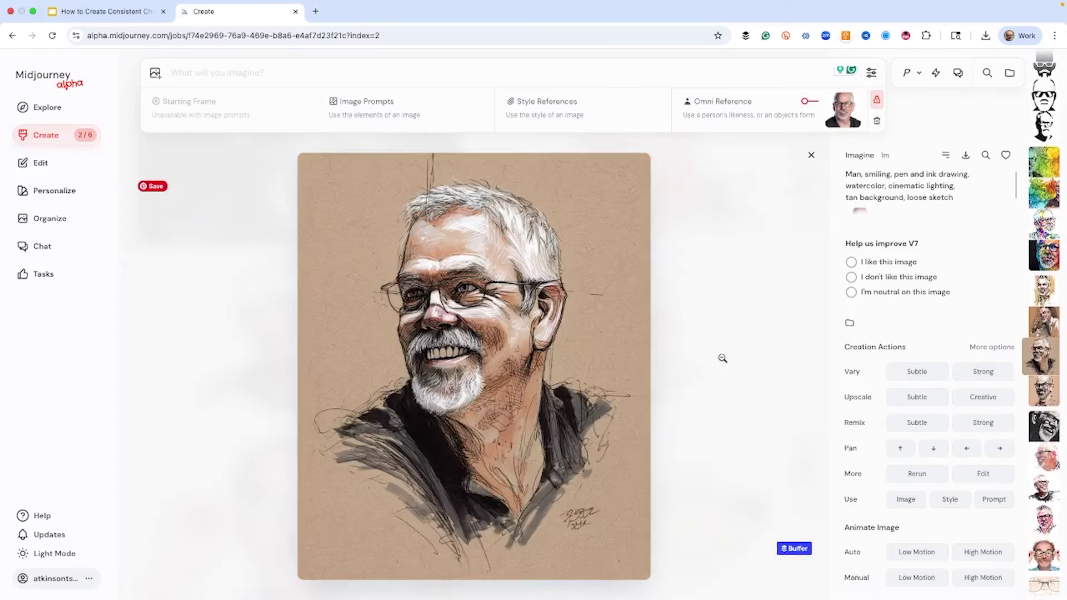
pyautogui.press('Left')
pyautogui.press('Left')
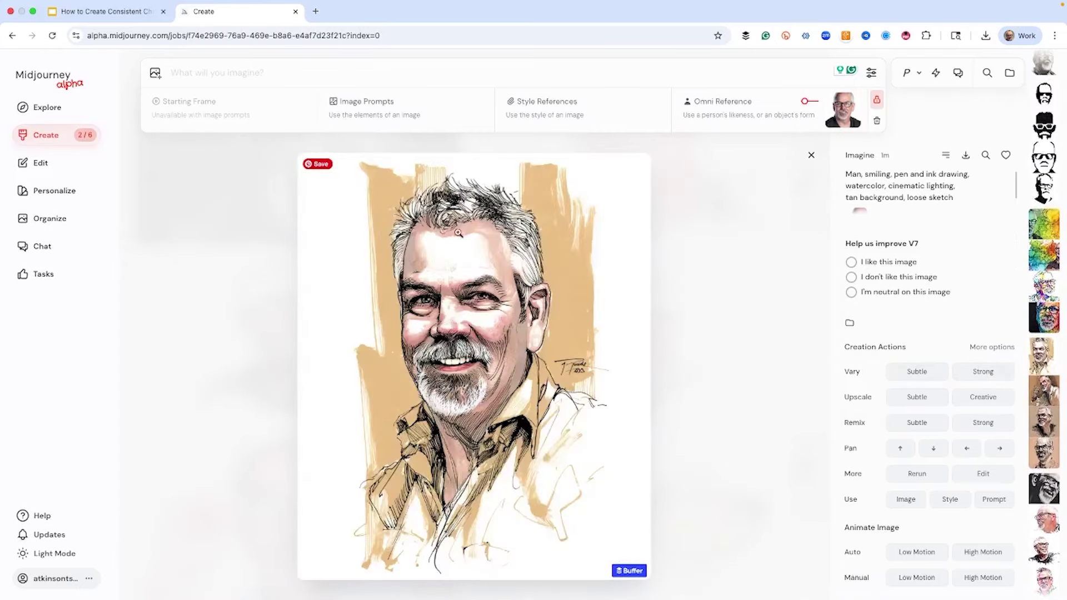
pyautogui.click(985, 372)
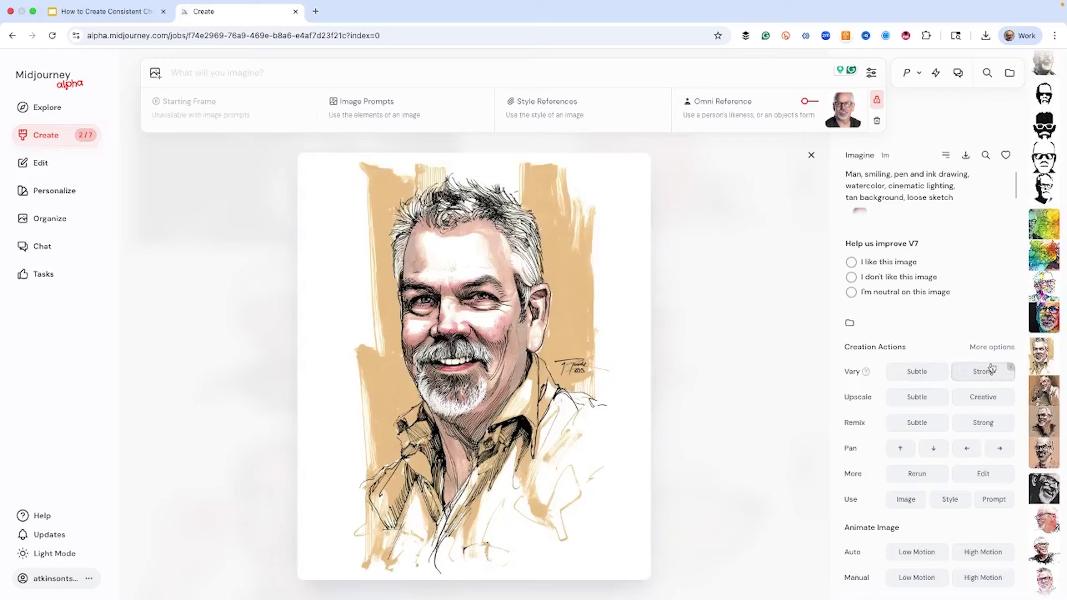
# Examine the enlarged alcohol ink portraits and the black-and-white minimalist logo headshots one by one
pyautogui.press('Up')
pyautogui.press('Up')
pyautogui.press('Up')
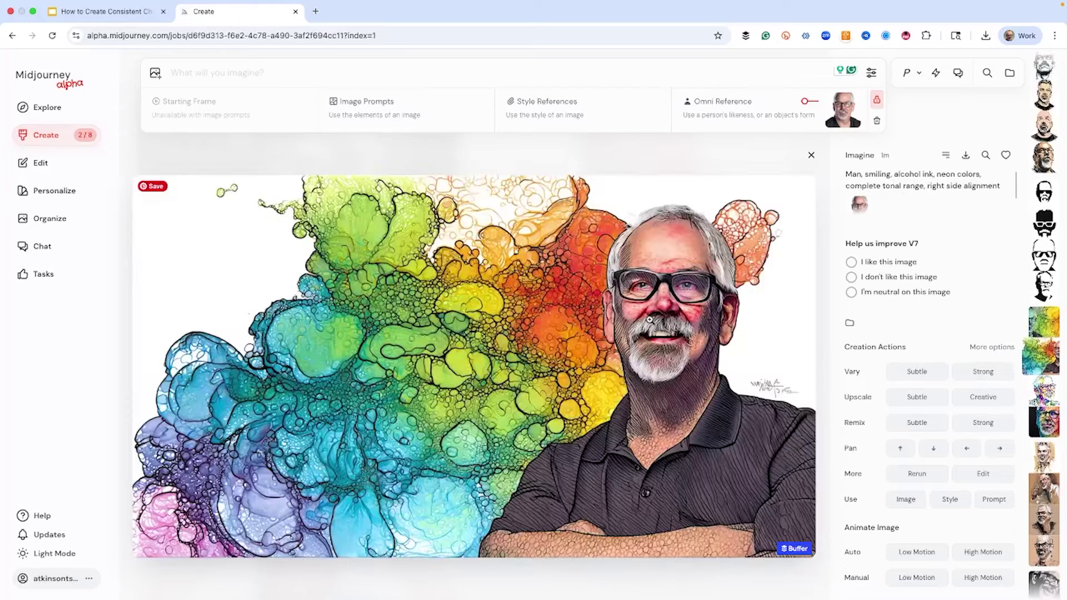
pyautogui.press('Up')
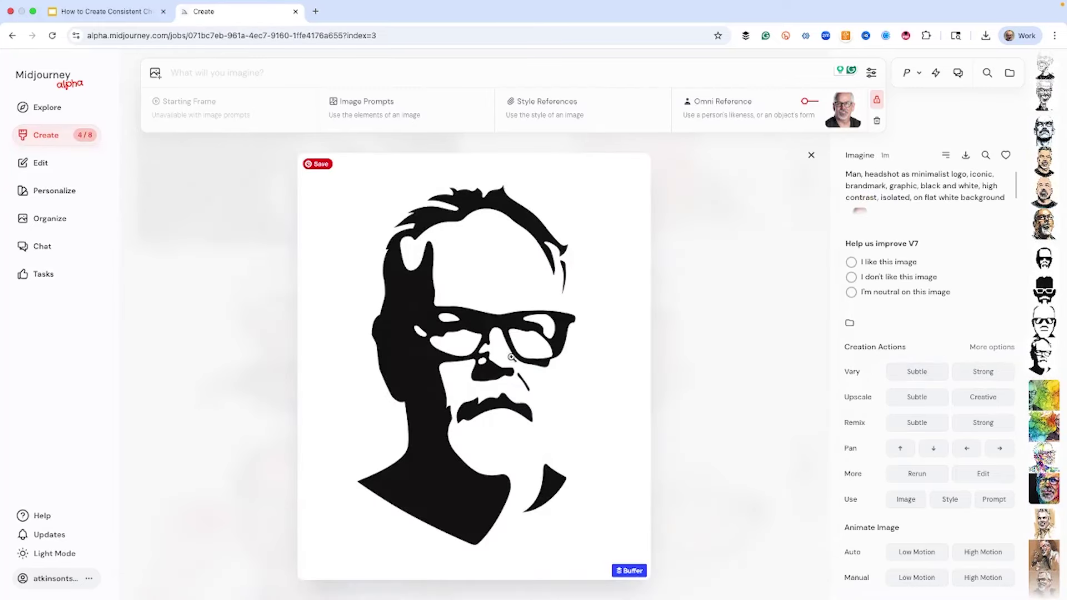
pyautogui.press('Left')
pyautogui.press('Left')
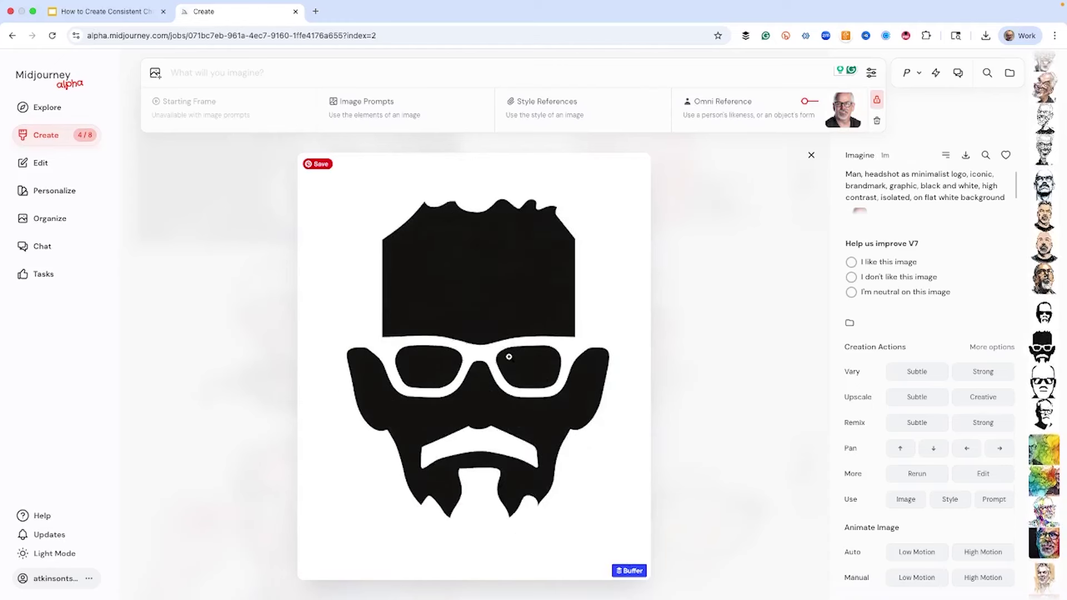
pyautogui.press('Left')
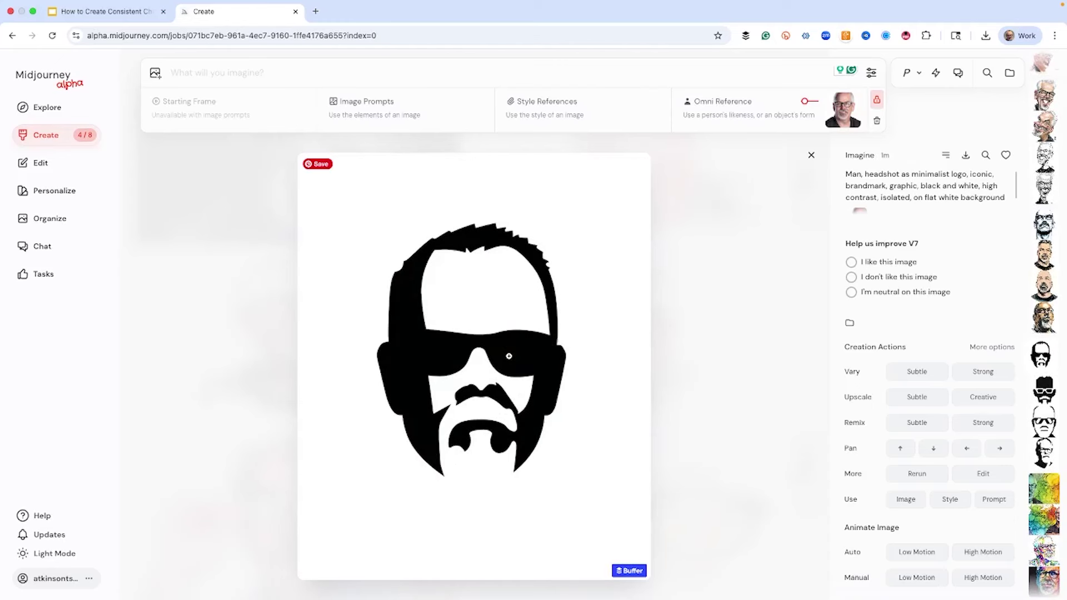
# Create two sets of strong variations of the fourth minimalist logo headshot, the one with open glasses and shoulders
pyautogui.press('Right')
pyautogui.press('Right')
pyautogui.press('Right')
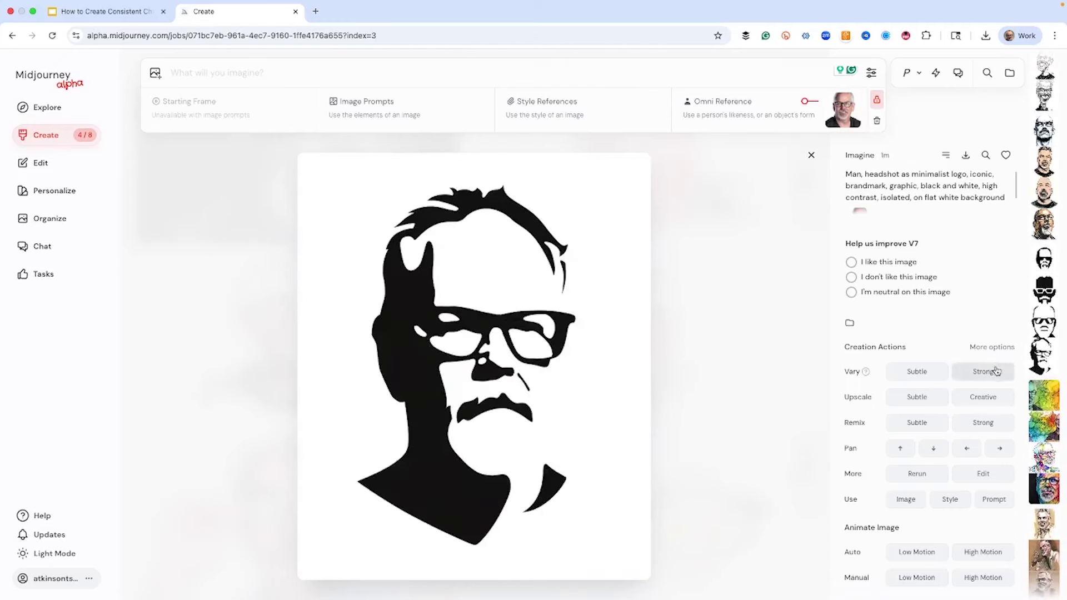
pyautogui.click(987, 371)
pyautogui.click(984, 373)
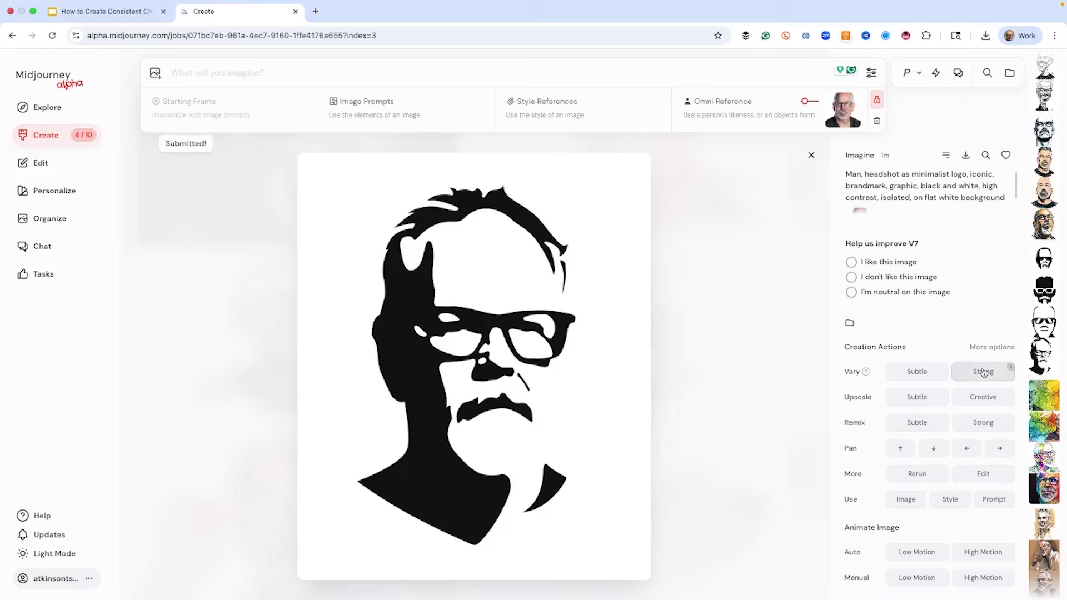
# Rerun the comic book cover headshot prompt, and create strong variations and a rerun of the chibi caricature with the toothy grin
pyautogui.press('Left')
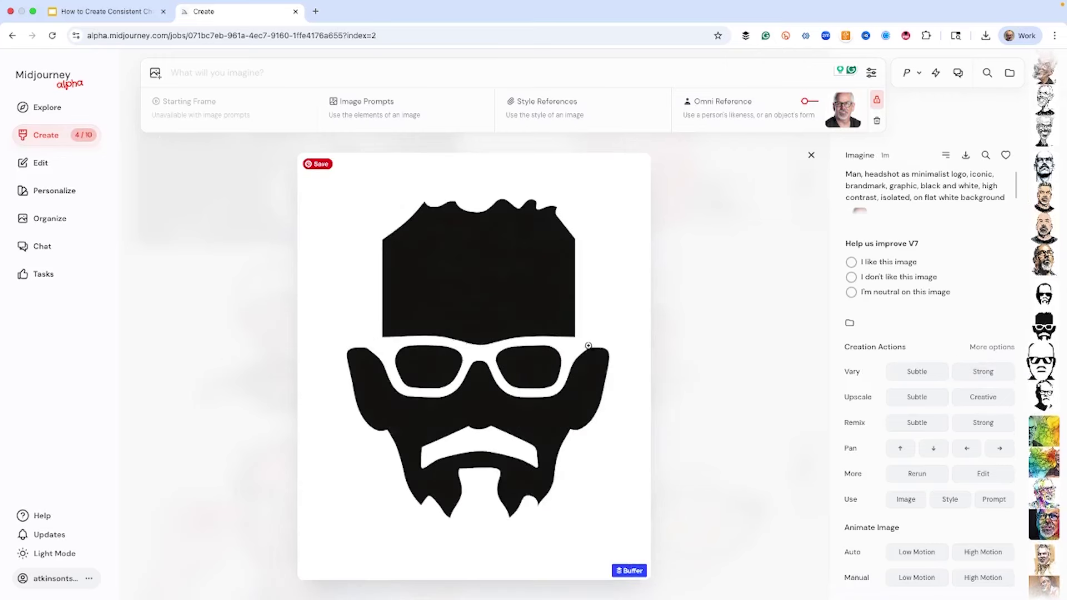
pyautogui.press('Left')
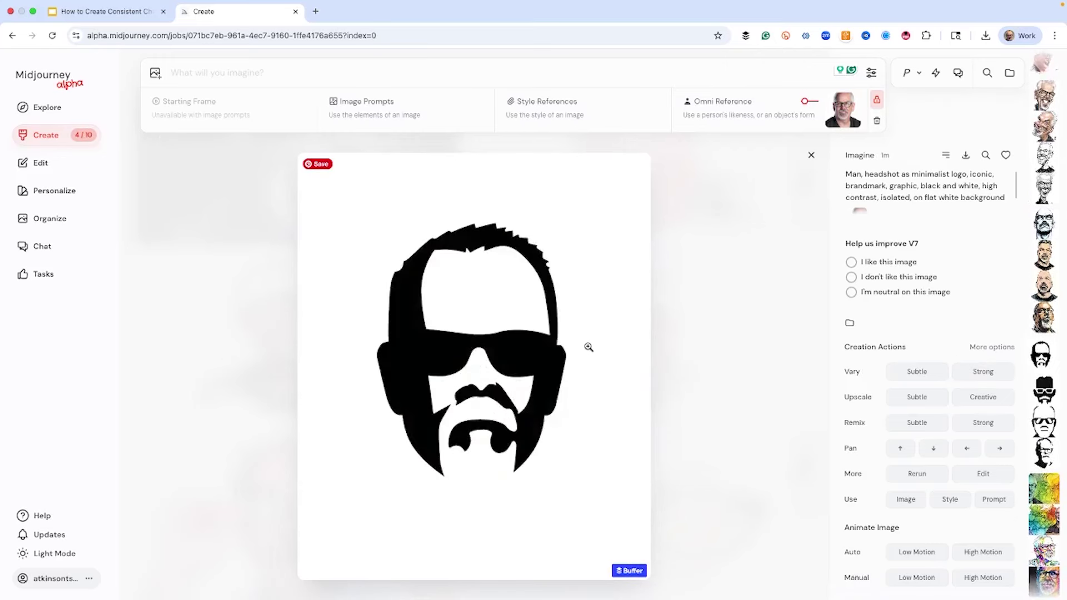
pyautogui.press('Left')
pyautogui.press('Left')
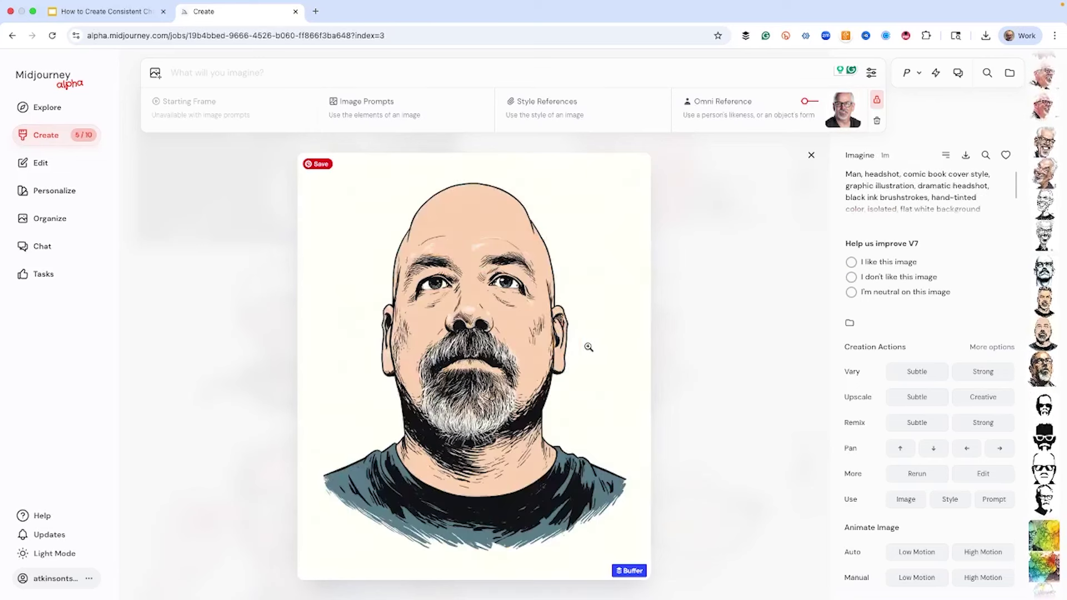
pyautogui.press('Left')
pyautogui.press('Left')
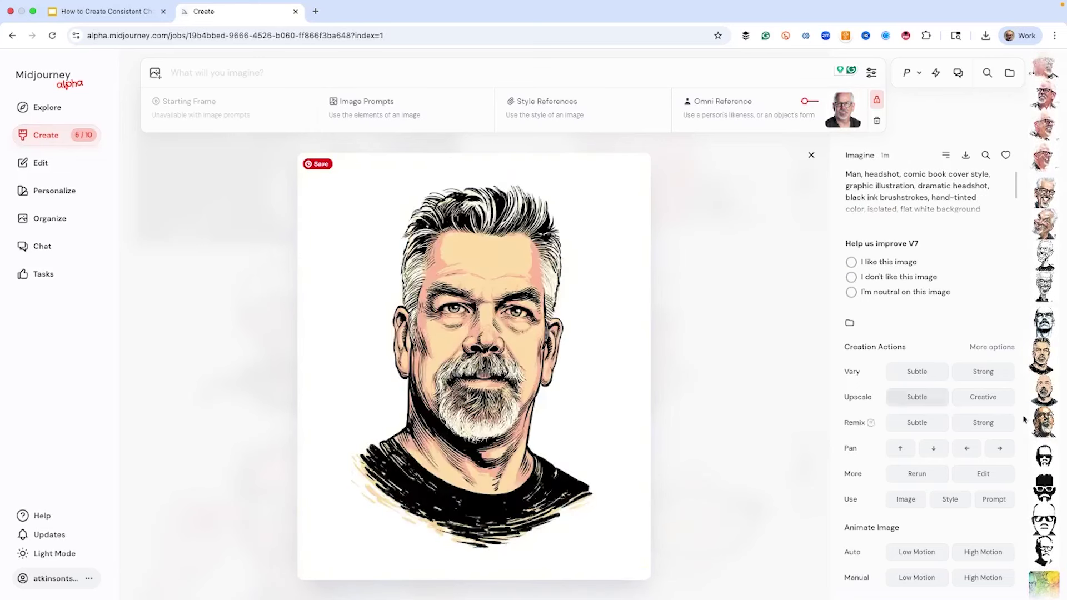
pyautogui.click(994, 373)
pyautogui.click(907, 474)
pyautogui.press('Down')
pyautogui.press('Down')
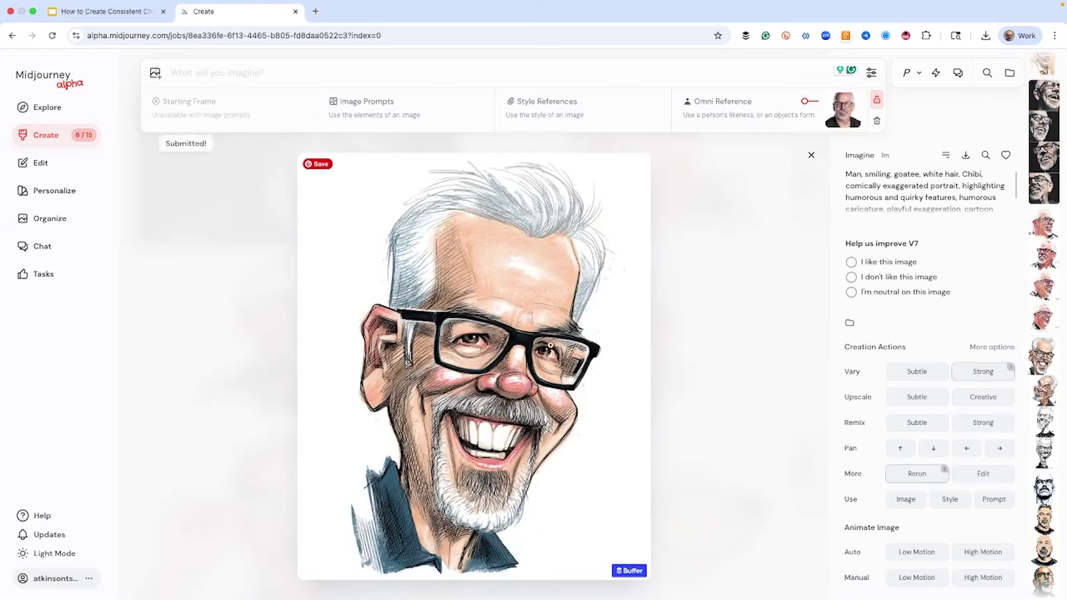
# Create a subtle variation of the right-facing smiling watercolor profile on white
pyautogui.press('Down')
pyautogui.press('Down')
pyautogui.press('Down')
pyautogui.press('Down')
pyautogui.press('Up')
pyautogui.press('Up')
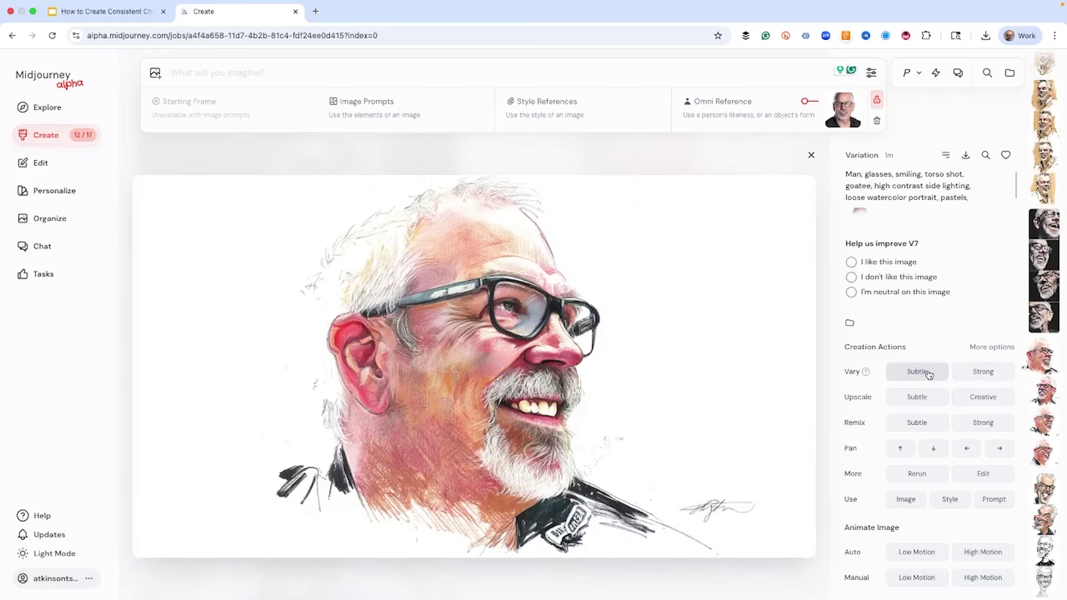
pyautogui.click(916, 372)
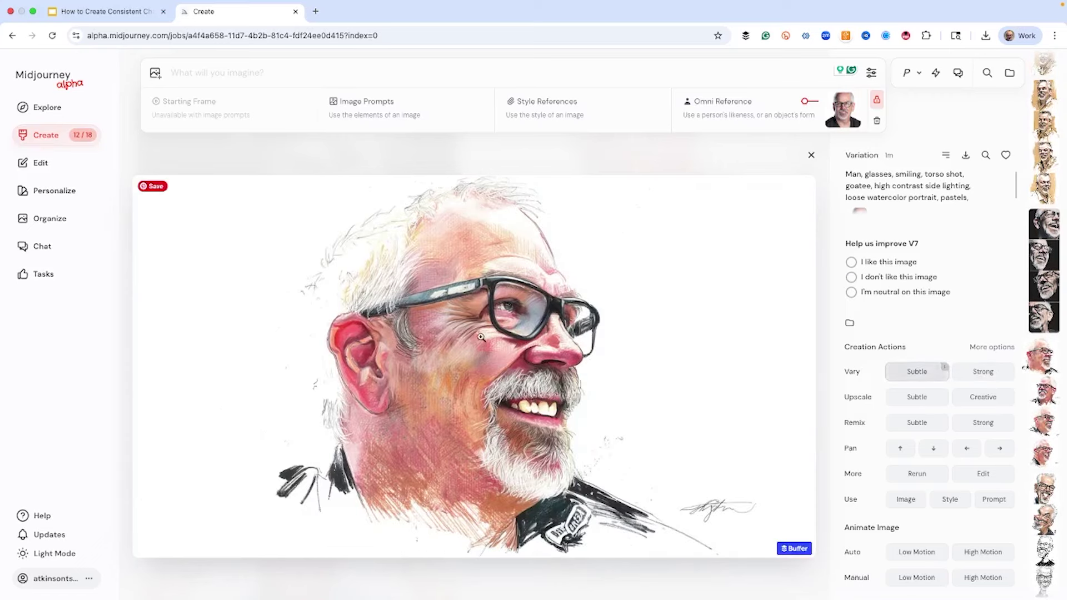
# Create a variation of the third laughing close-up on black, the left-facing one, and return to the image feed
pyautogui.press('Up')
pyautogui.press('Up')
pyautogui.press('Up')
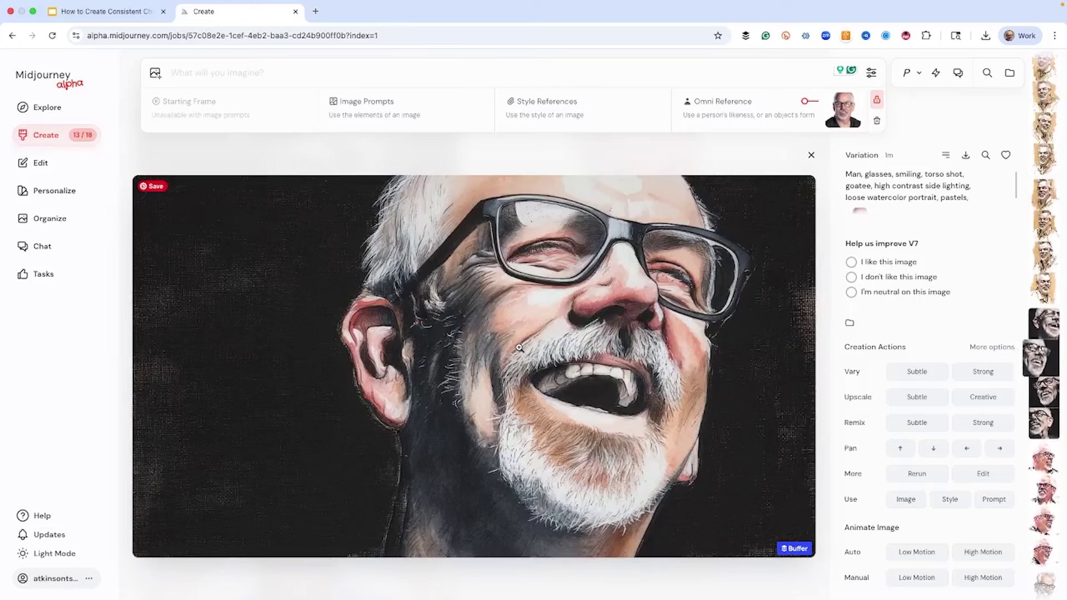
pyautogui.press('Up')
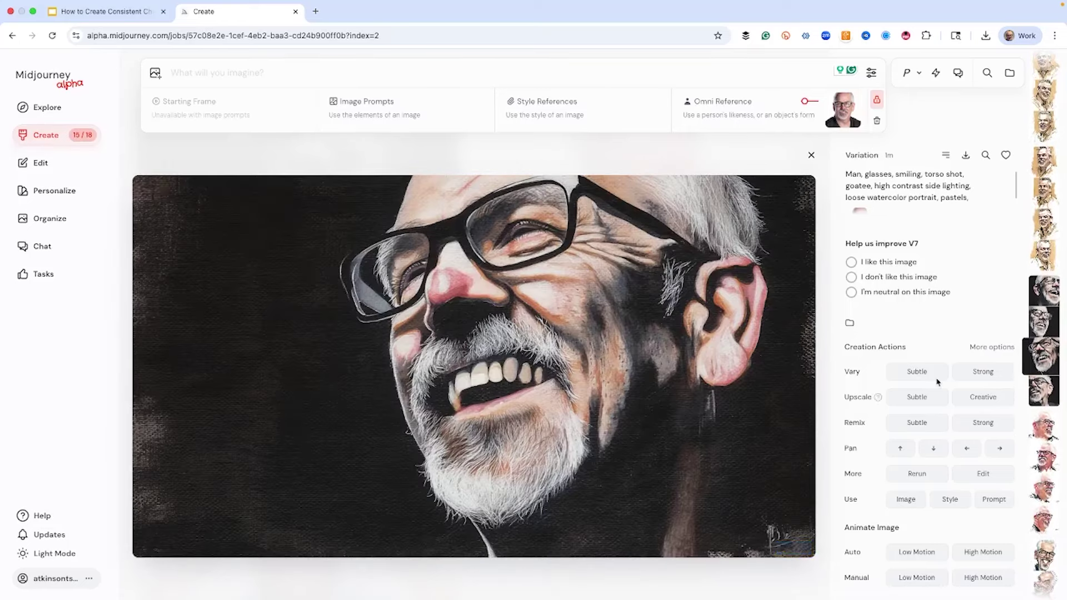
pyautogui.click(955, 397)
pyautogui.press('Up')
pyautogui.press('Up')
pyautogui.press('Escape')
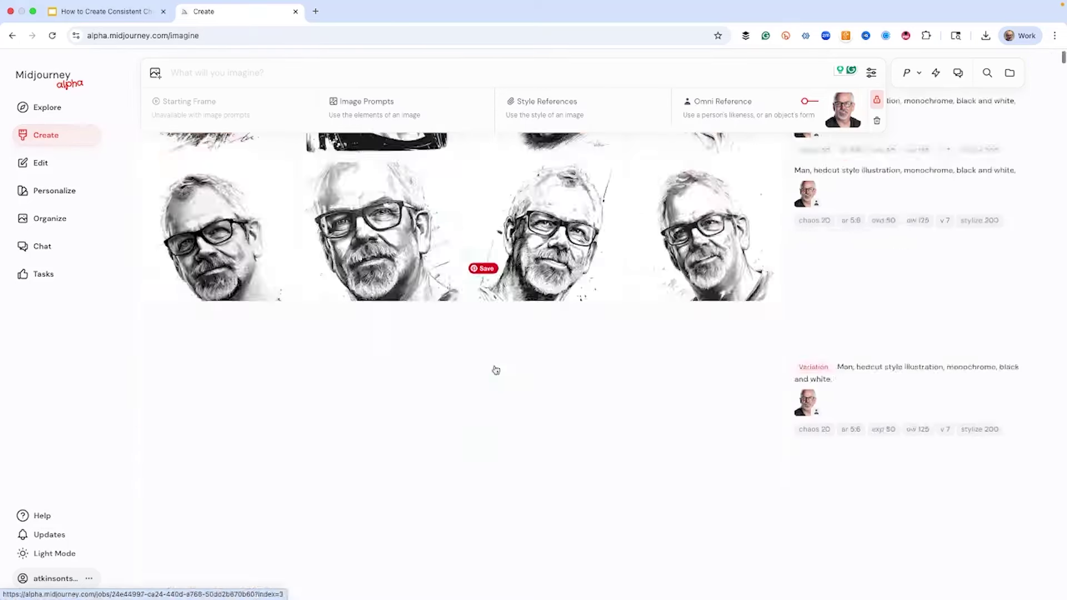
# Create a subtle variation of the yellow-toned comic book headshot with black glasses and a white goatee
pyautogui.scroll(2, 486, 328)
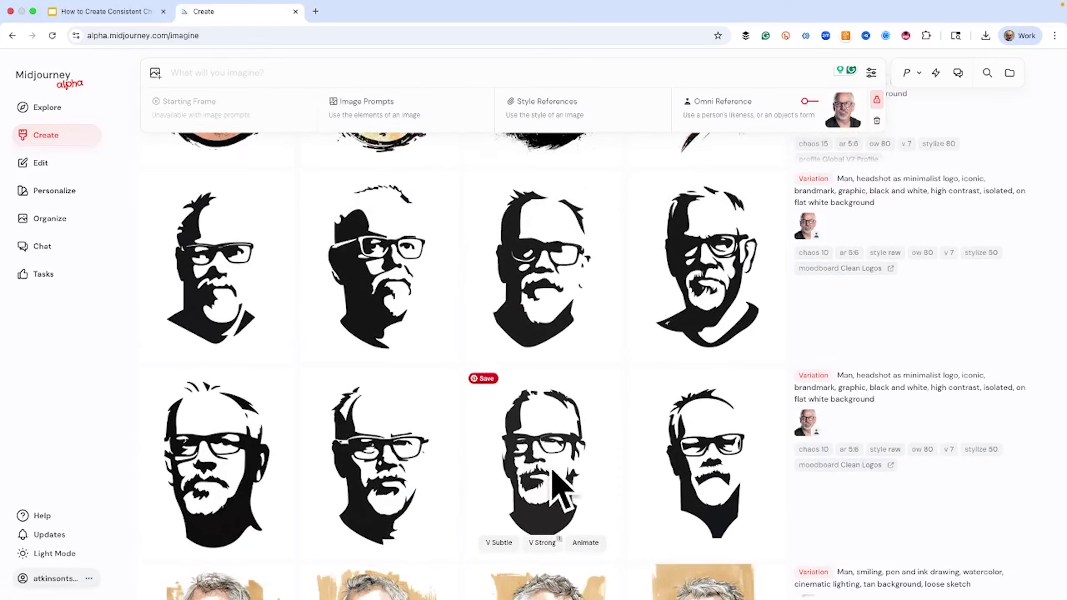
pyautogui.scroll(4, 503, 397)
pyautogui.scroll(2, 499, 392)
pyautogui.click(384, 311)
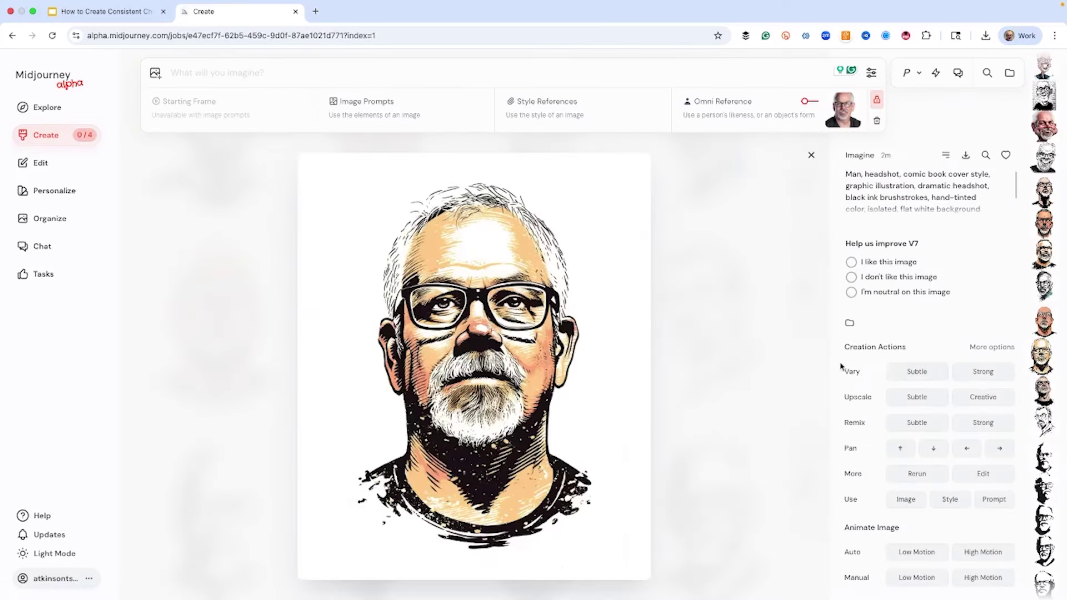
pyautogui.click(927, 373)
pyautogui.click(812, 155)
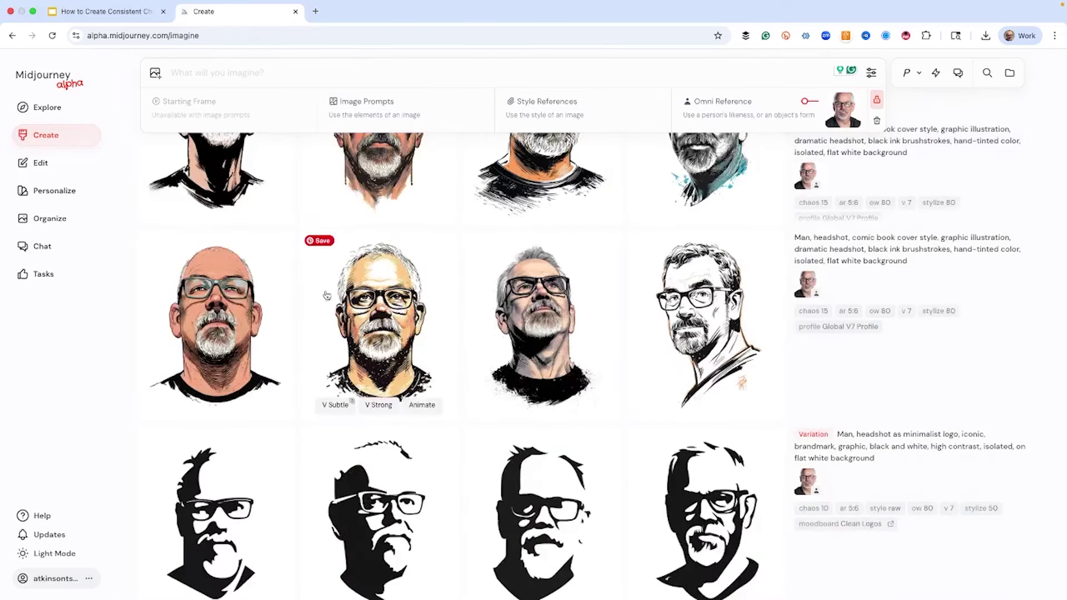
# Rerun the chibi caricature prompt from the row that ends with the stippled black-and-white laughing man
pyautogui.scroll(3, 389, 339)
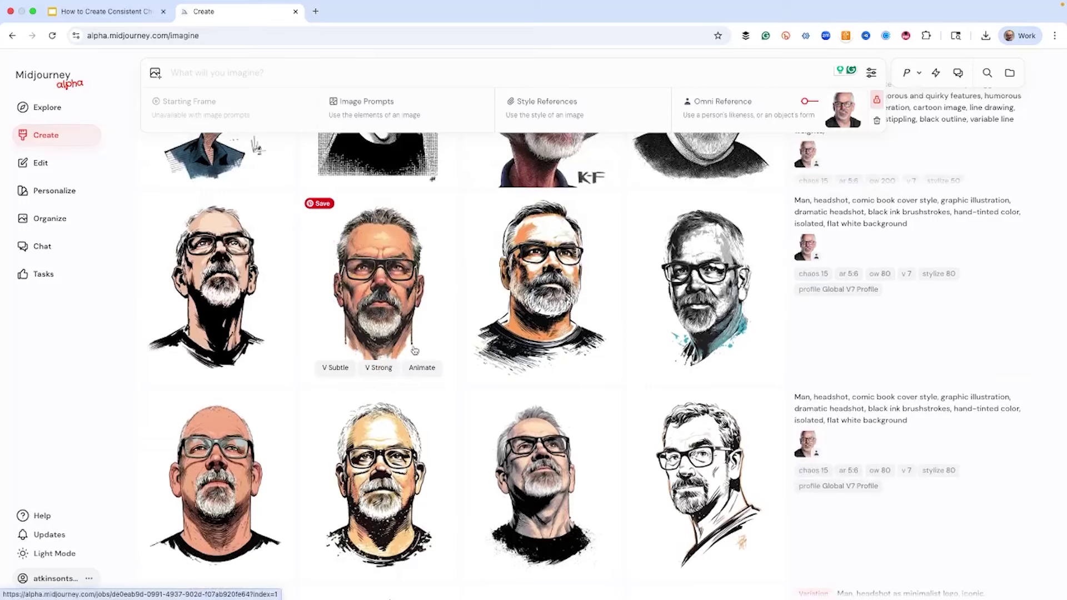
pyautogui.scroll(2, 531, 355)
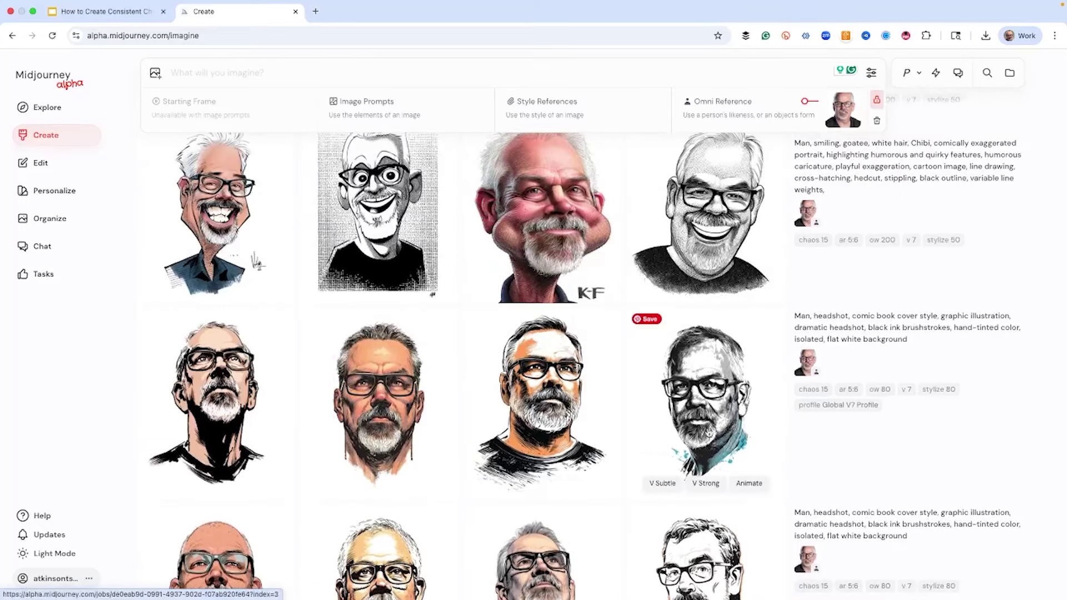
pyautogui.scroll(10, 531, 379)
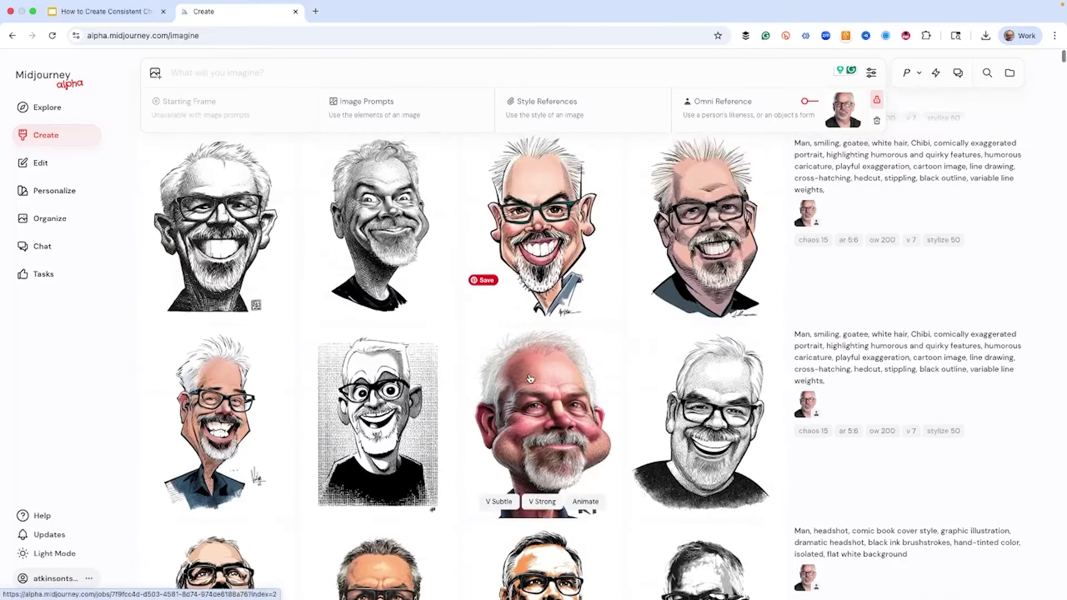
pyautogui.scroll(-6, 531, 380)
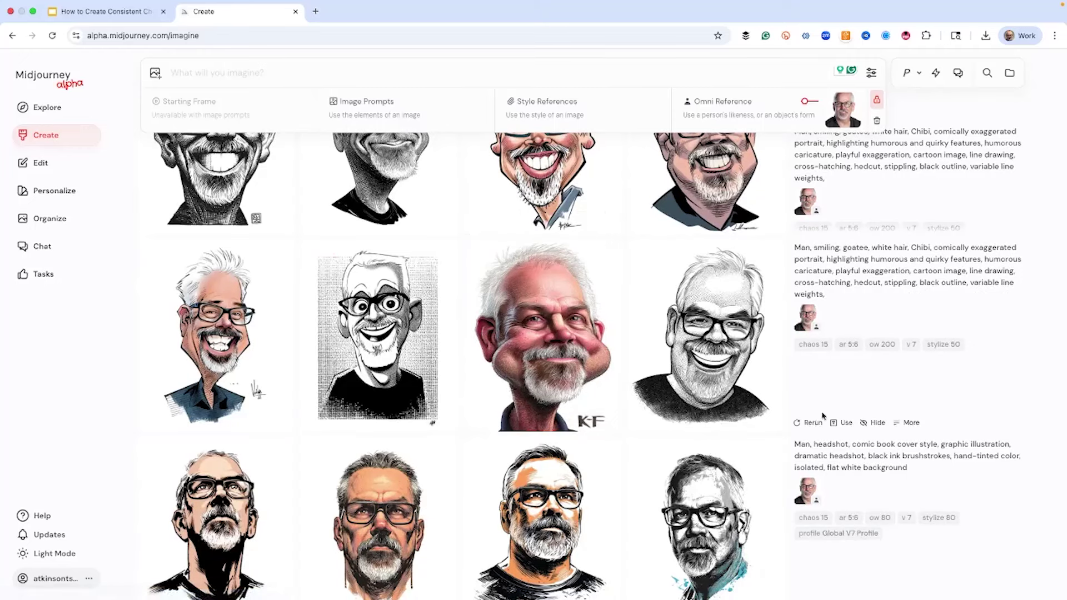
pyautogui.click(812, 423)
pyautogui.moveTo(692, 300)
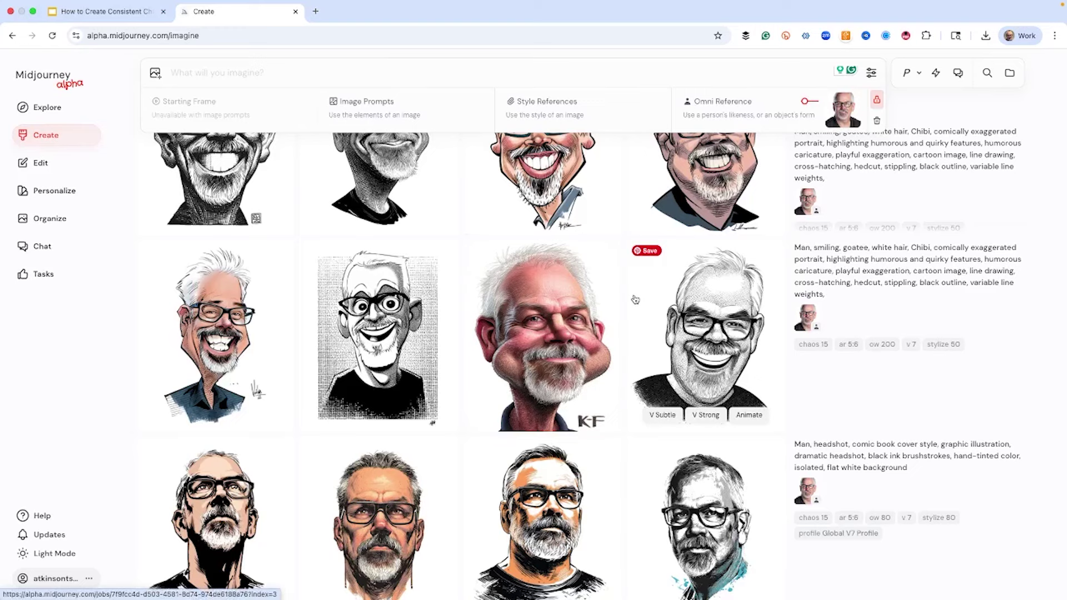
# Reuse the prompt of the stippled black-and-white chibi caricature with --ow 300 and generate it
pyautogui.click(720, 336)
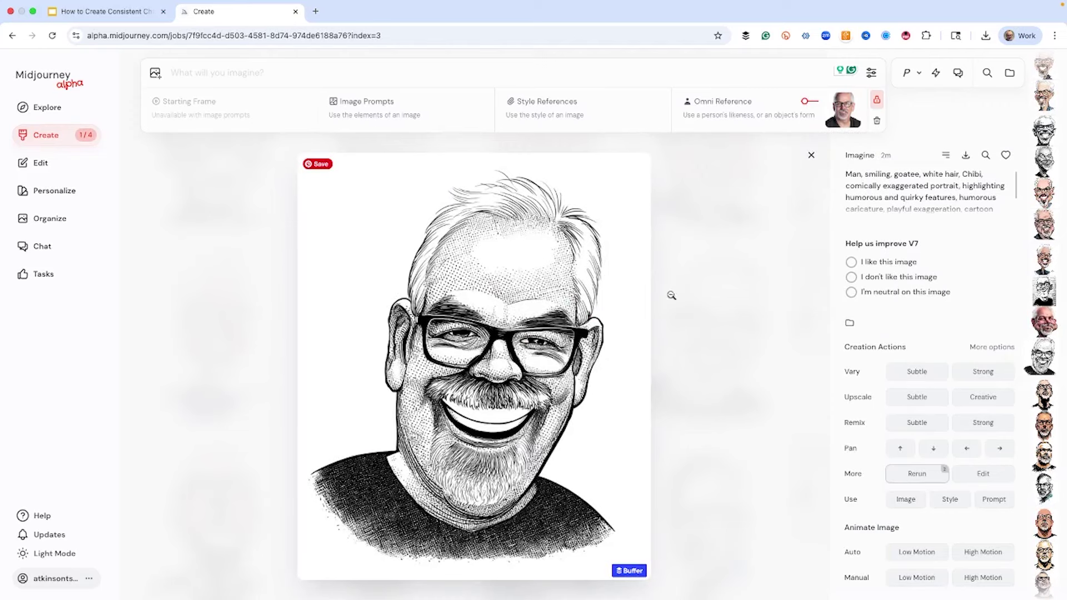
pyautogui.click(995, 499)
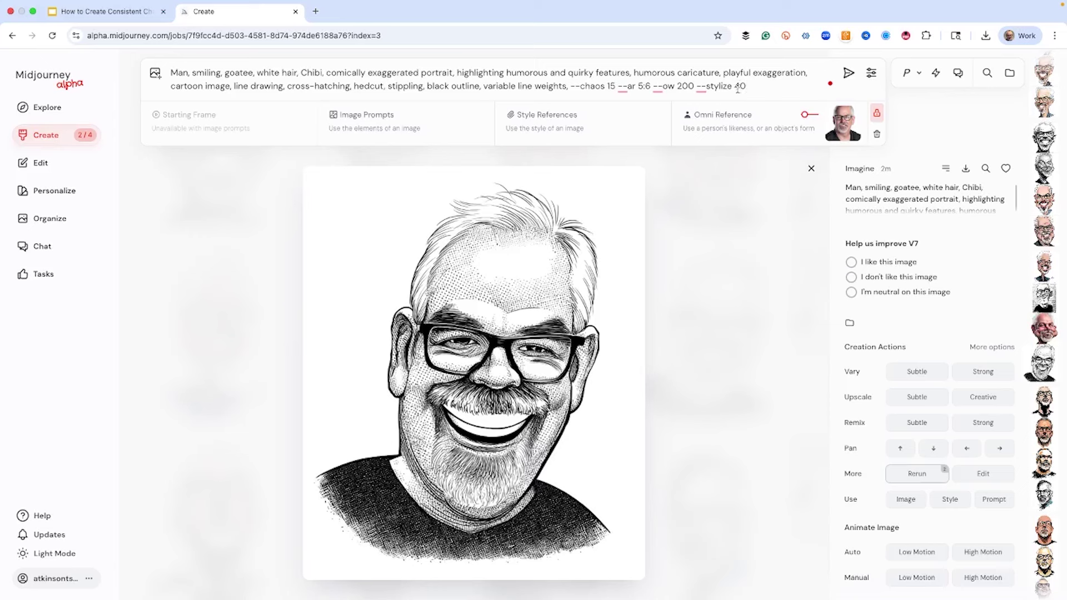
pyautogui.click(685, 86)
pyautogui.press('BackSpace')
pyautogui.write('3')
pyautogui.press('Return')
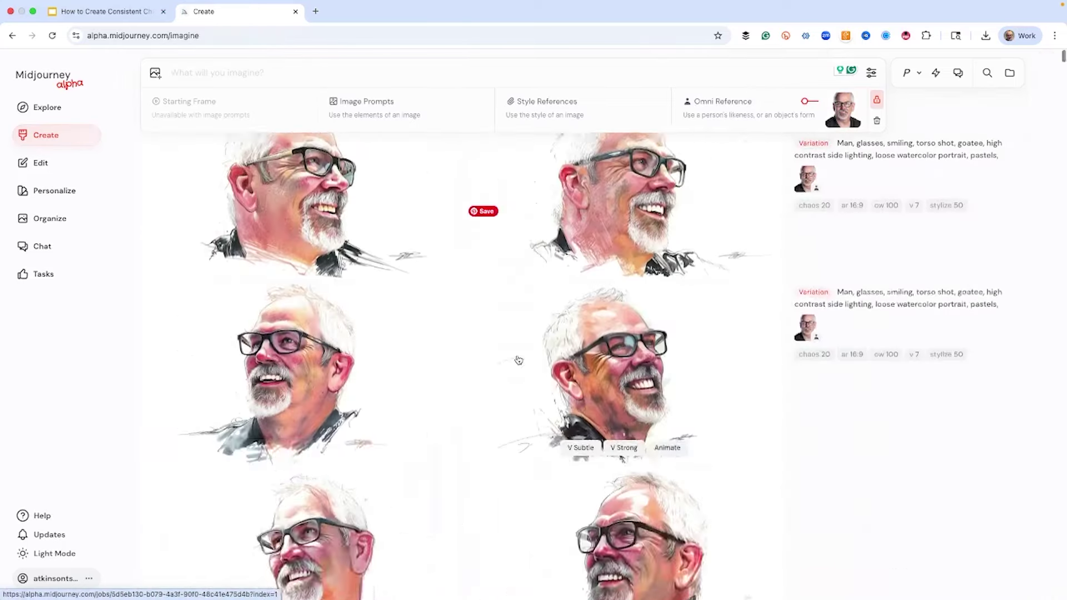
# Reuse the prompt of the pen-and-ink portrait with the leather jacket, insert "black frame glasses," before "smiling", and generate it
pyautogui.click(517, 372)
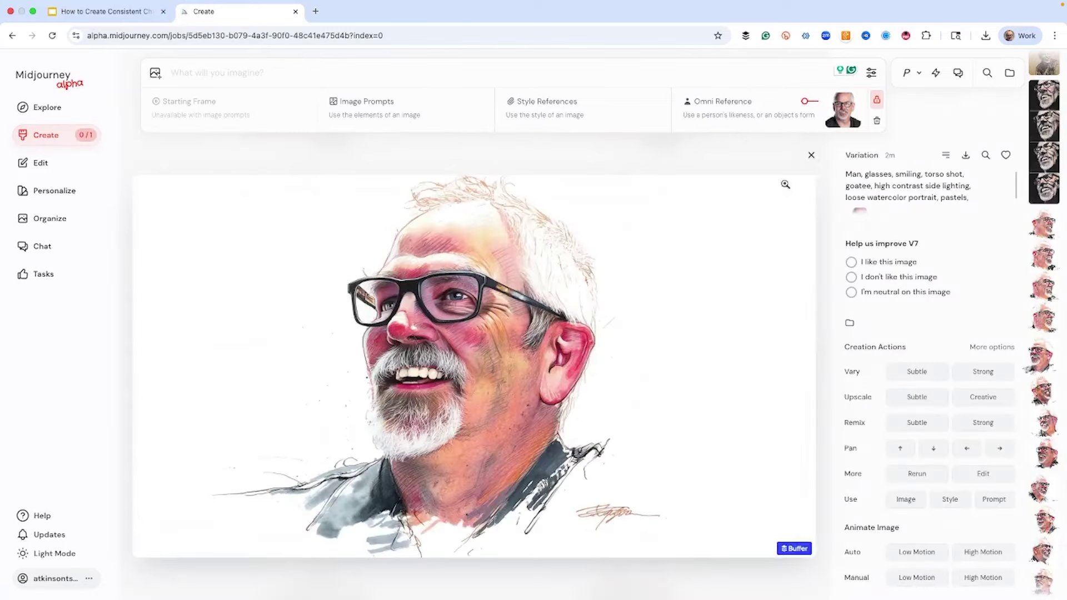
pyautogui.click(811, 155)
pyautogui.scroll(-10, 501, 334)
pyautogui.click(710, 393)
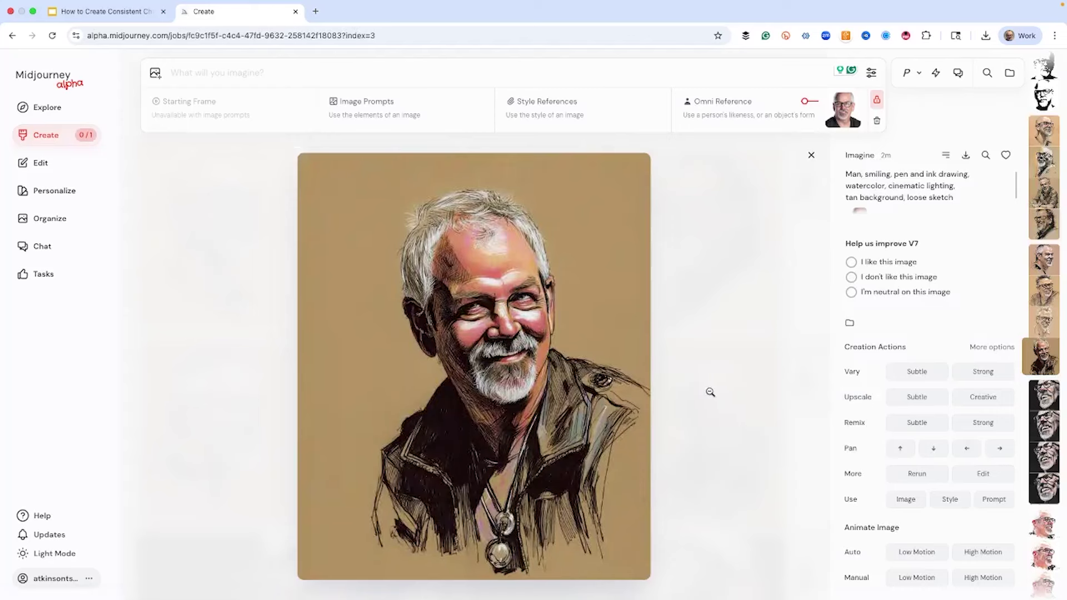
pyautogui.press('Left')
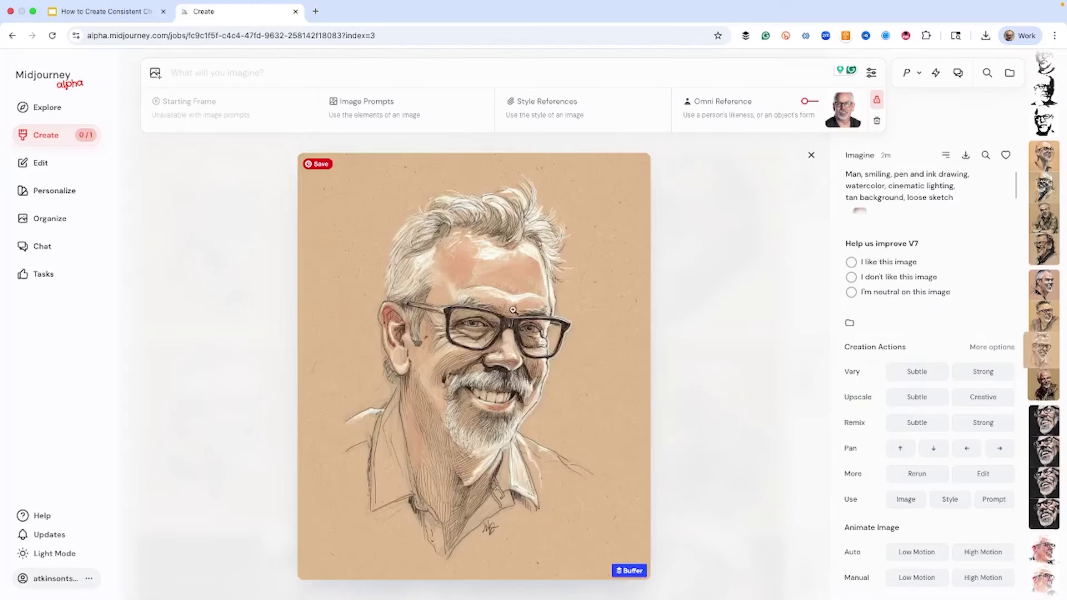
pyautogui.press('Right')
pyautogui.click(994, 499)
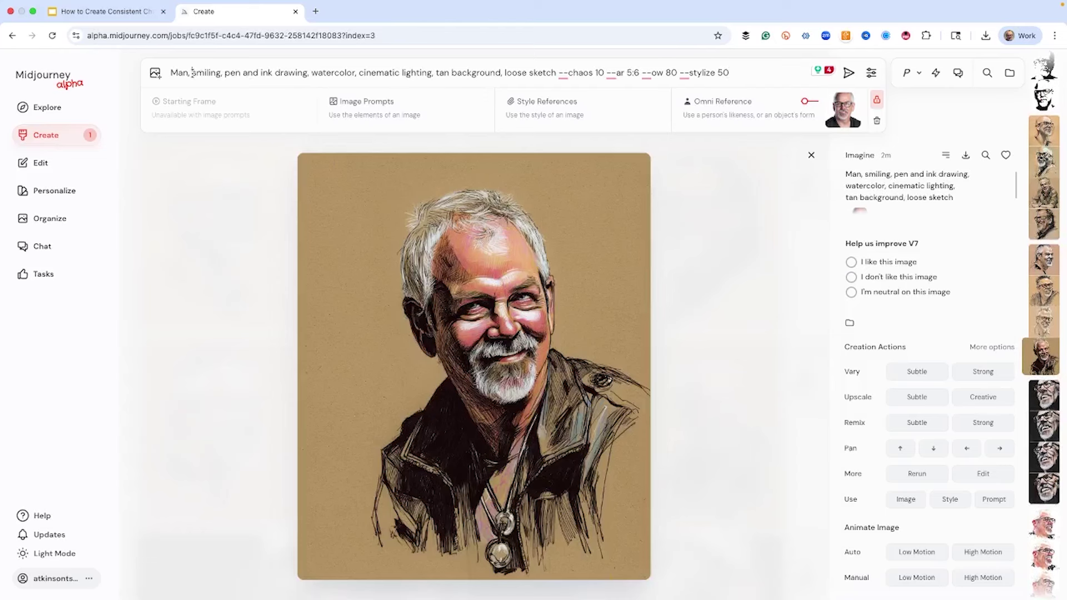
pyautogui.write('black frame')
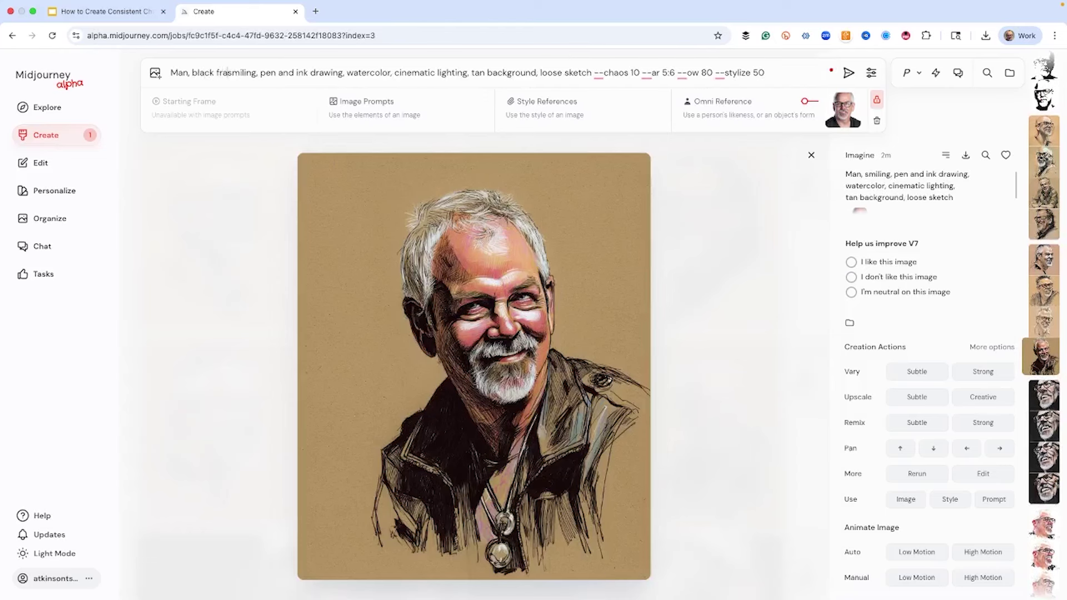
pyautogui.write(' glasses,')
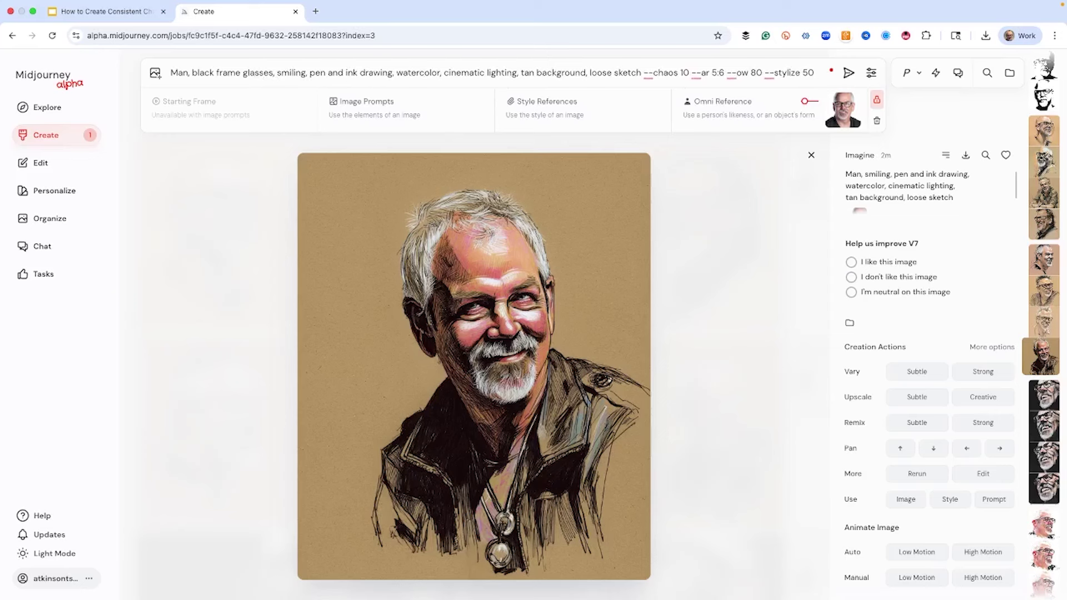
pyautogui.press('Return')
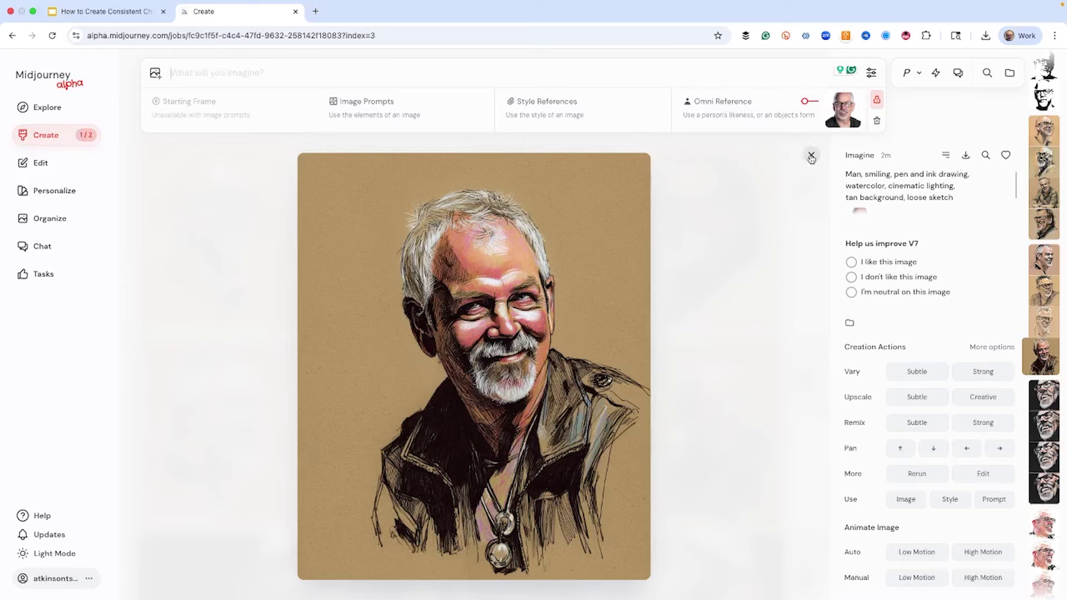
pyautogui.click(811, 157)
# Create subtle and strong variations of the open-mouthed laughing chibi caricature in a black collared shirt
pyautogui.scroll(8, 507, 261)
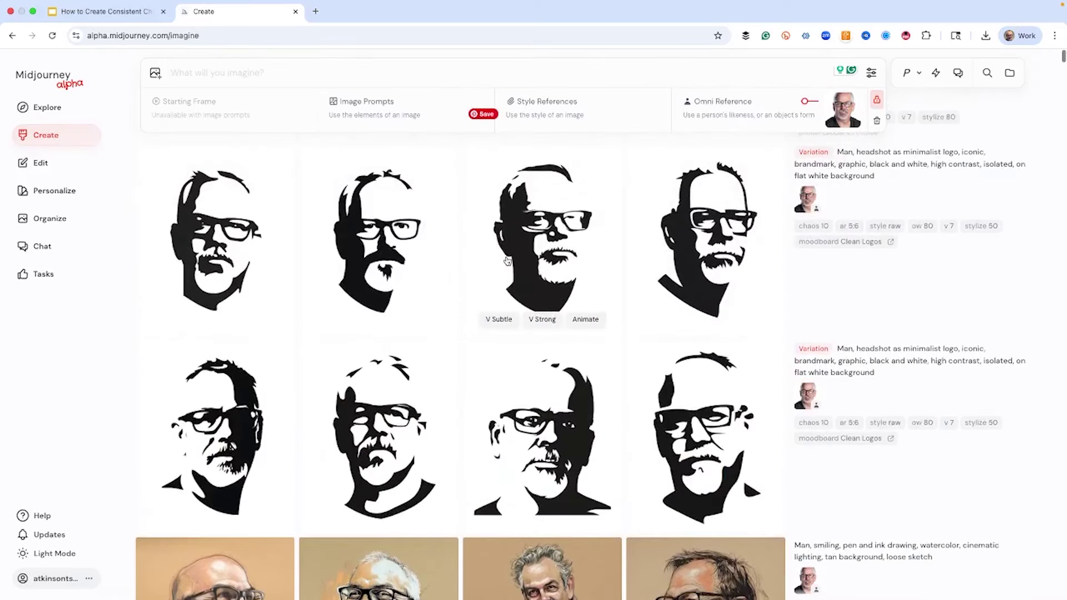
pyautogui.scroll(1, 507, 261)
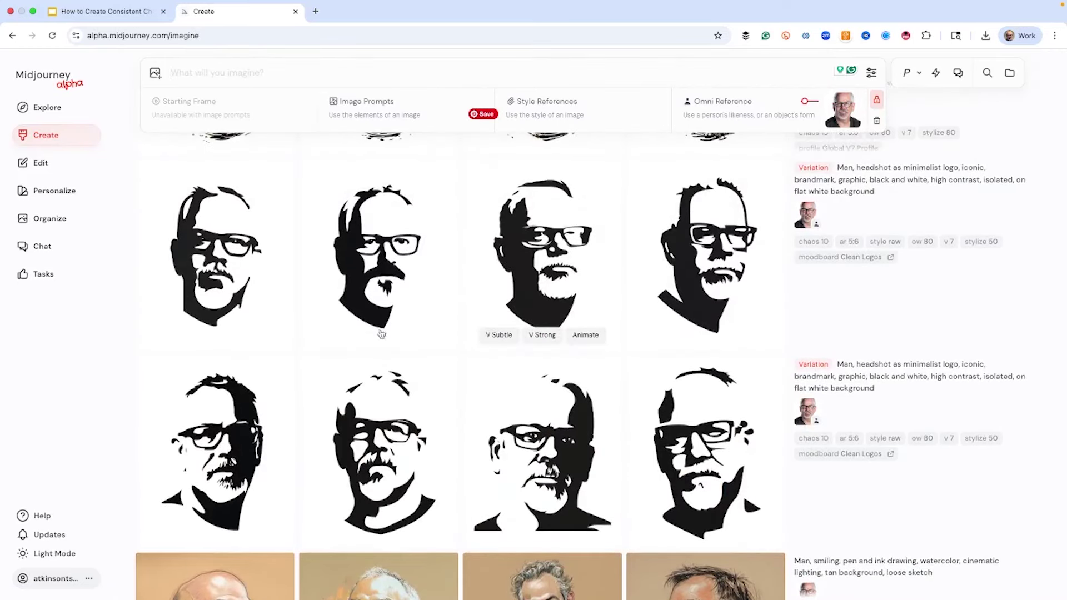
pyautogui.click(220, 459)
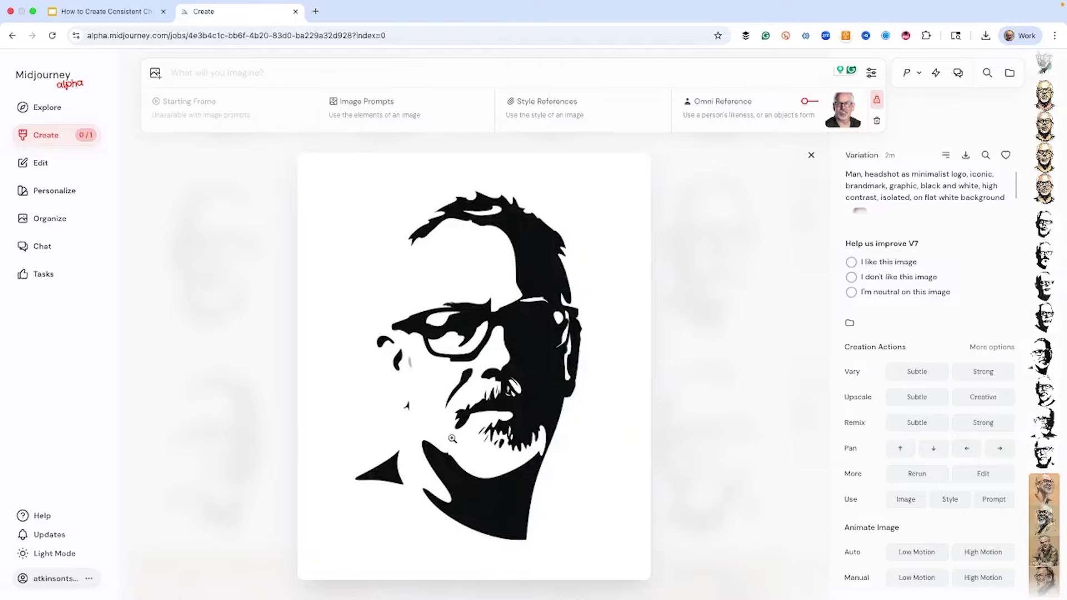
pyautogui.click(505, 390)
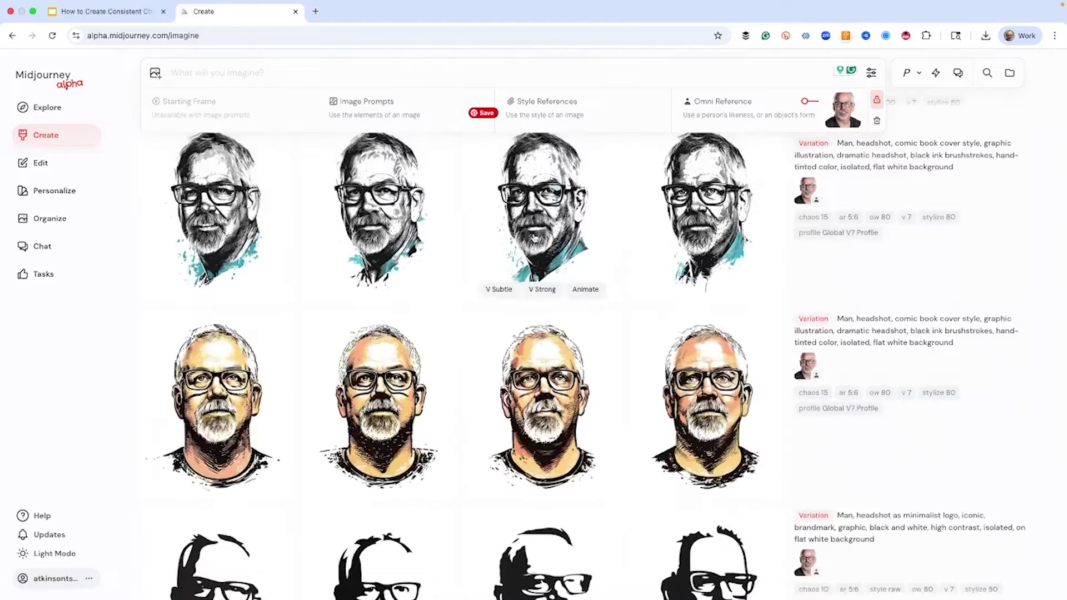
pyautogui.scroll(10, 707, 390)
pyautogui.click(707, 390)
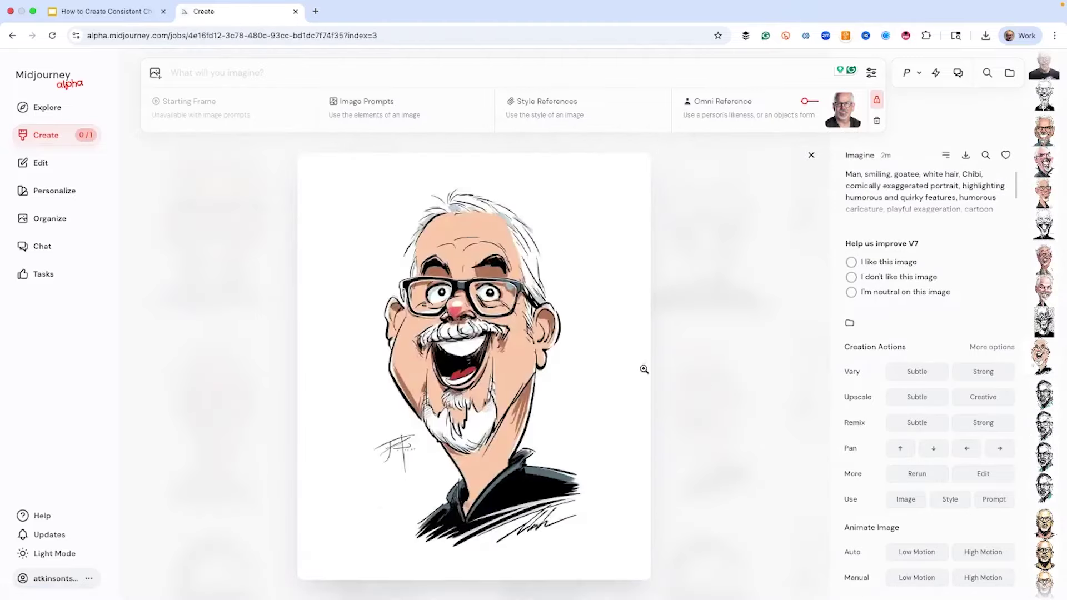
pyautogui.click(981, 373)
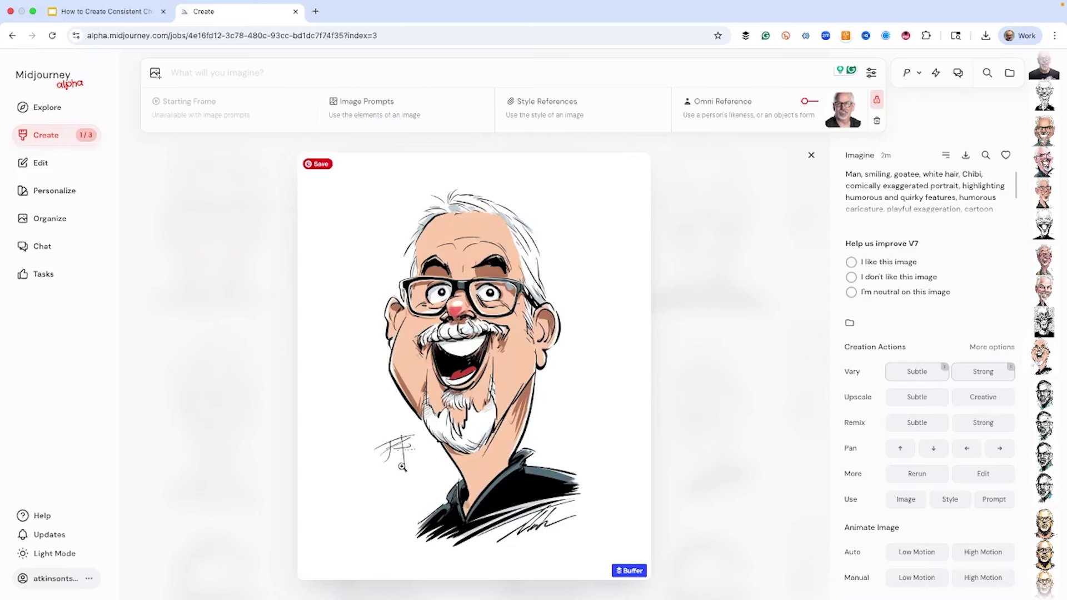
# Open the second pen-and-ink portrait with black frame glasses in the newest row of variations
pyautogui.click(1044, 75)
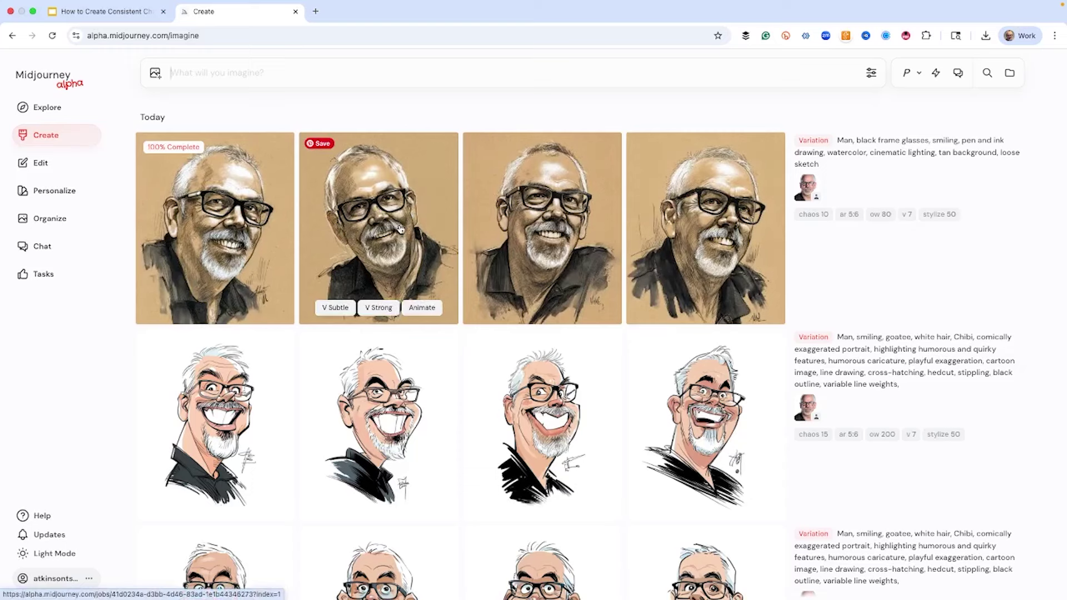
pyautogui.click(386, 225)
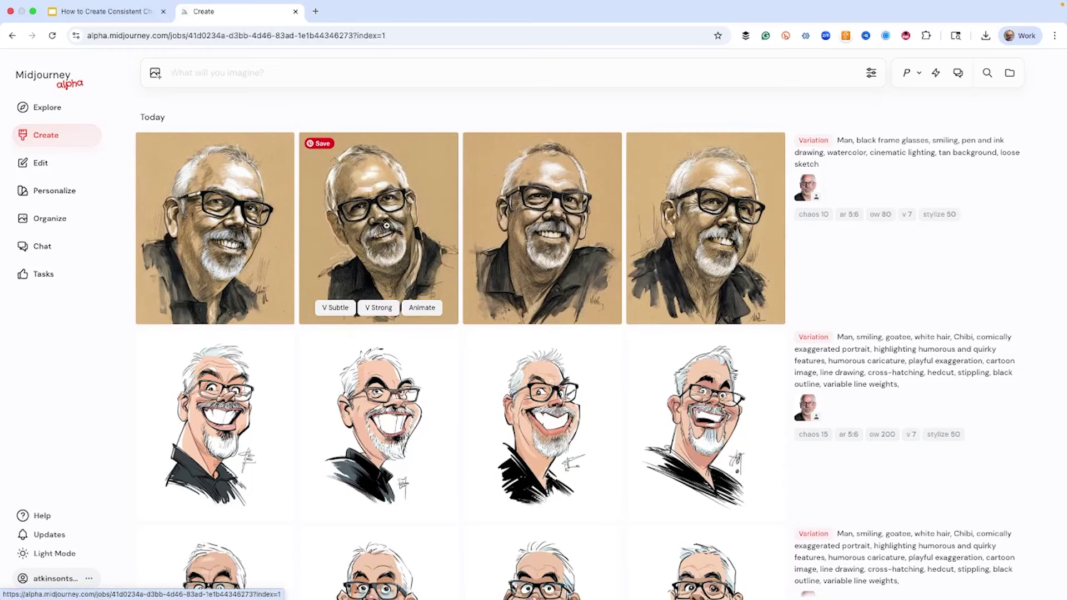